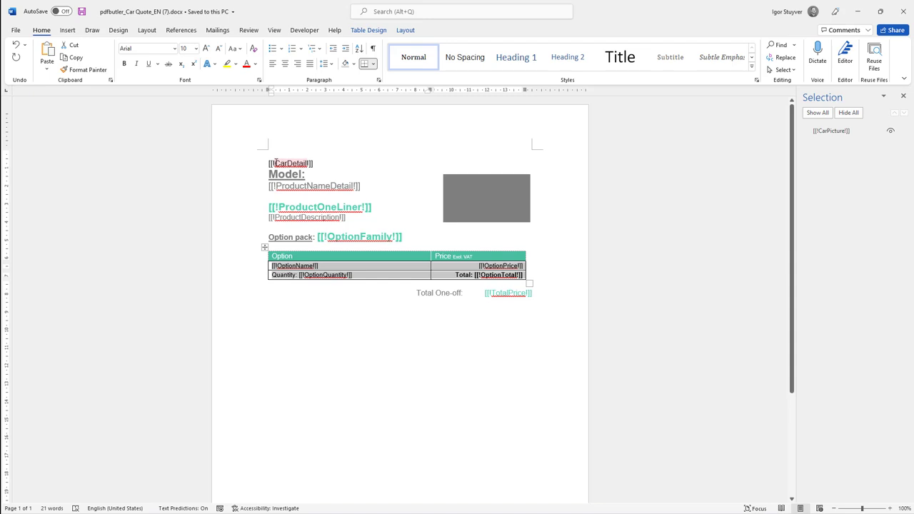
Try selecting parts of the template: all content, the option pack with its table, then the data rows.
left_click_drag(269, 163, 532, 293)
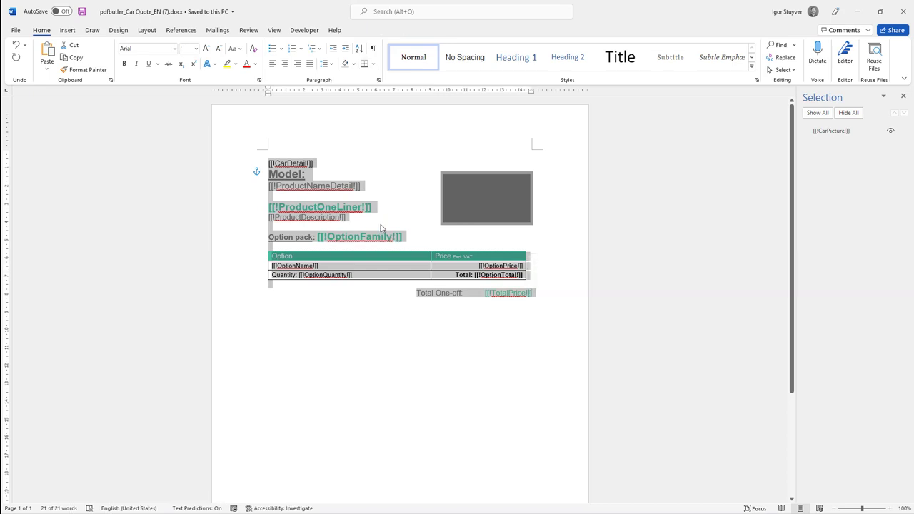
left_click(367, 229)
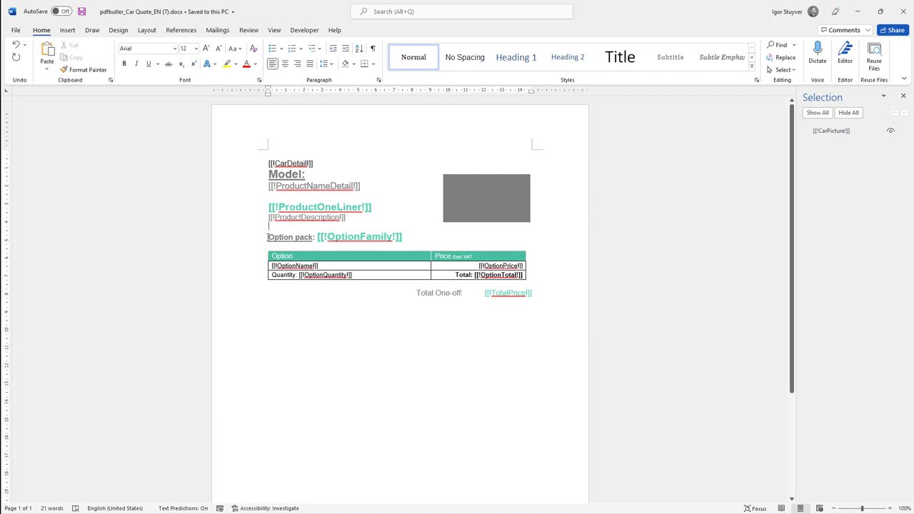
left_click_drag(268, 237, 507, 275)
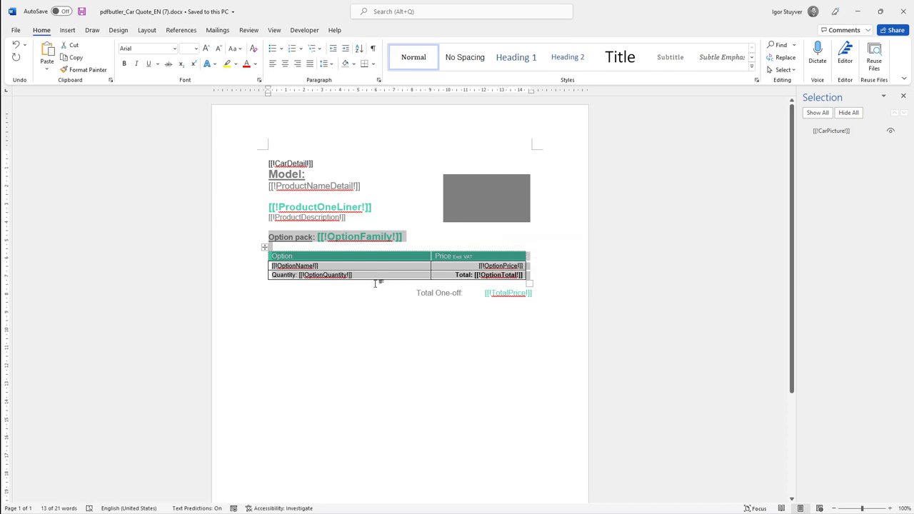
left_click(354, 247)
left_click_drag(295, 266, 459, 275)
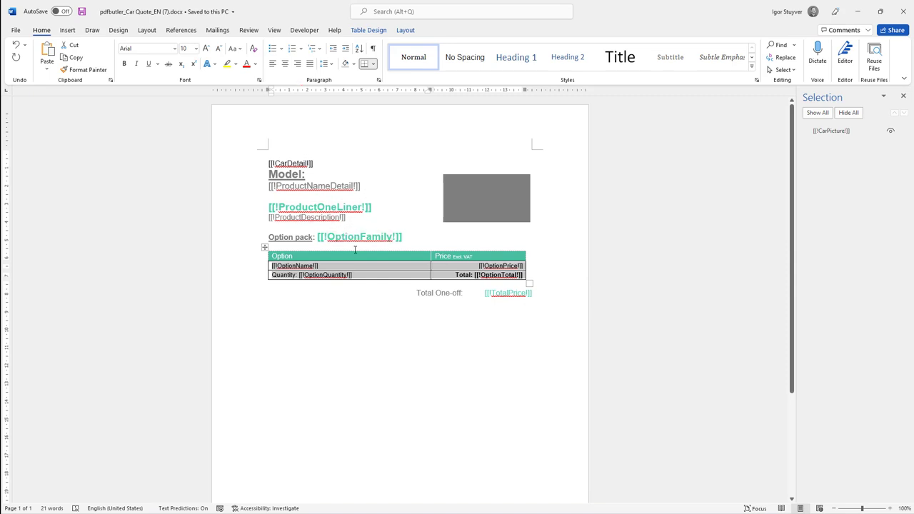
Select from CarDetail down to the total price and show the Developer tools.
right_click(297, 162)
left_click(384, 178)
left_click_drag(384, 178, 534, 291)
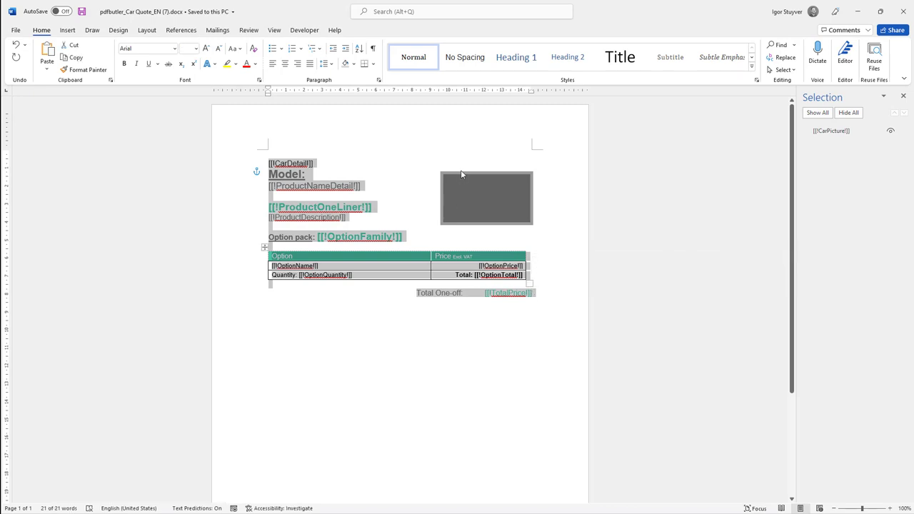
left_click(306, 30)
Wrap the selected car detail block in a repeating section titled 'Car Detail'.
left_click(199, 70)
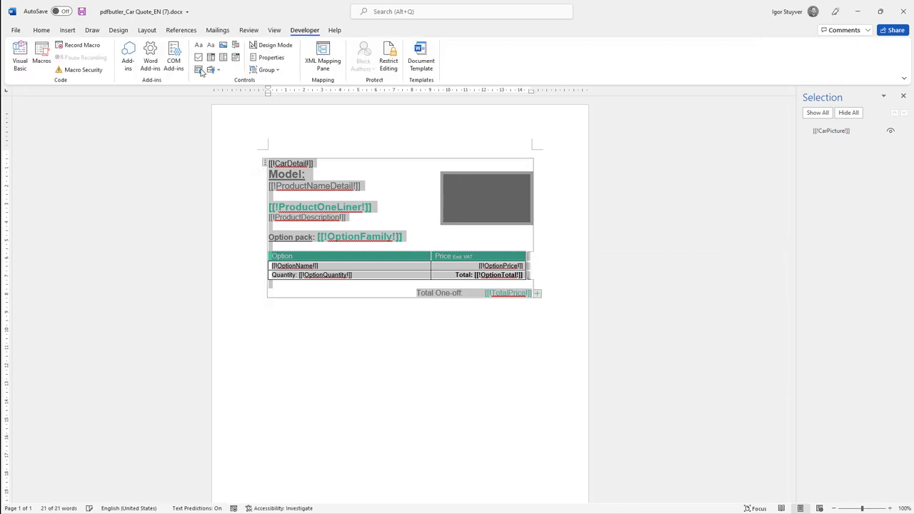
right_click(277, 163)
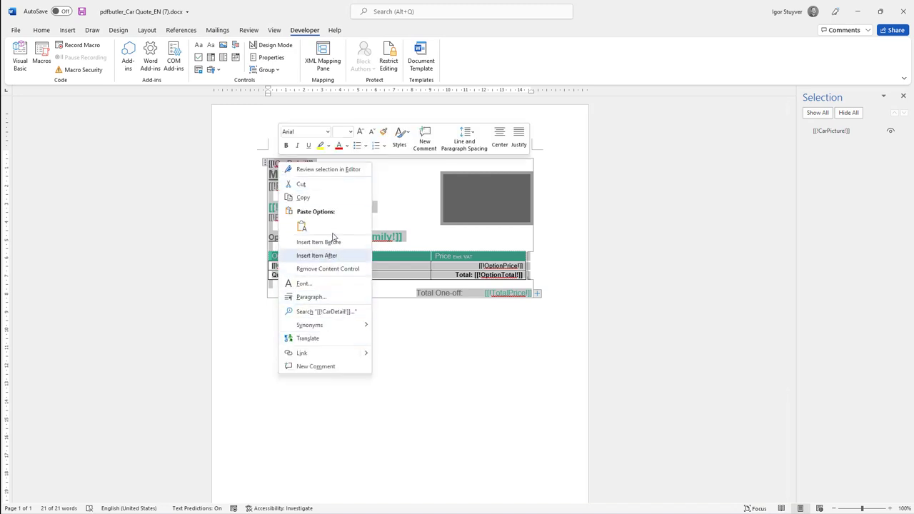
left_click(272, 57)
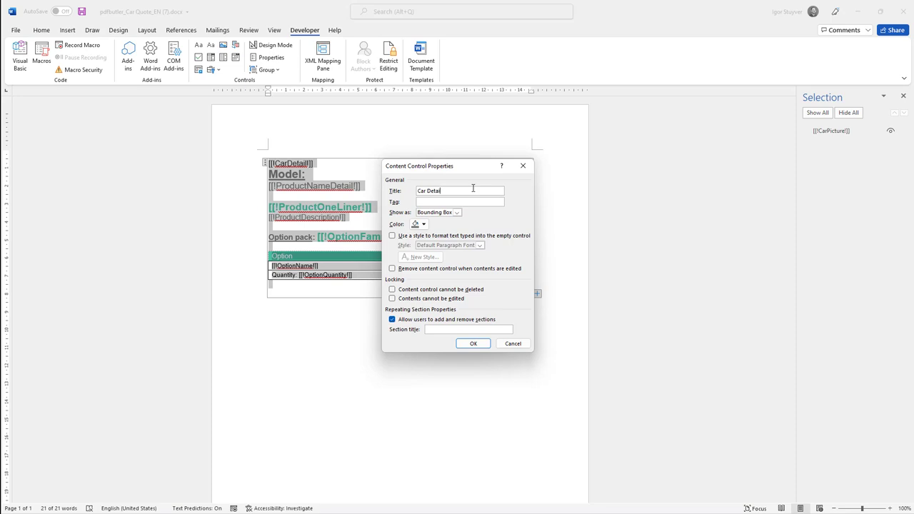
left_click(472, 343)
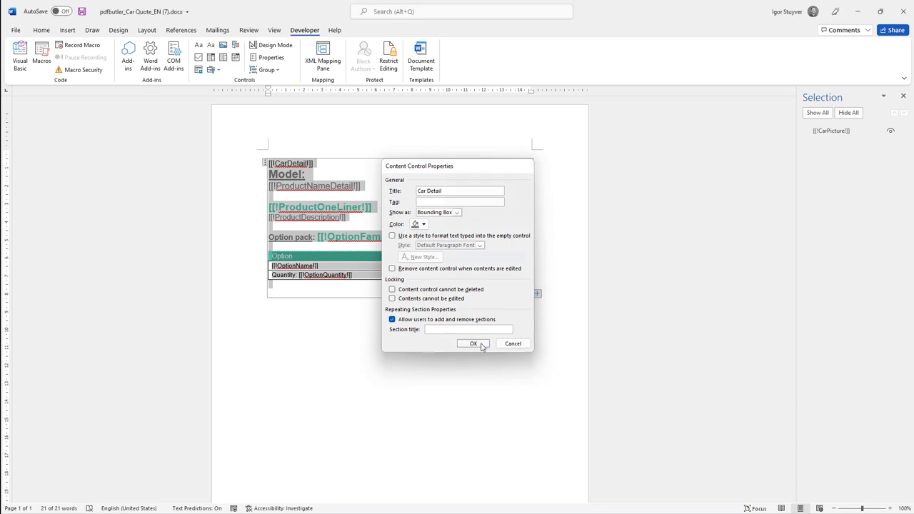
Ignore the spelling flag on ProductNameDetail and select from Option pack through the table.
right_click(277, 187)
left_click(314, 240)
left_click(272, 237)
left_click_drag(271, 237, 502, 274)
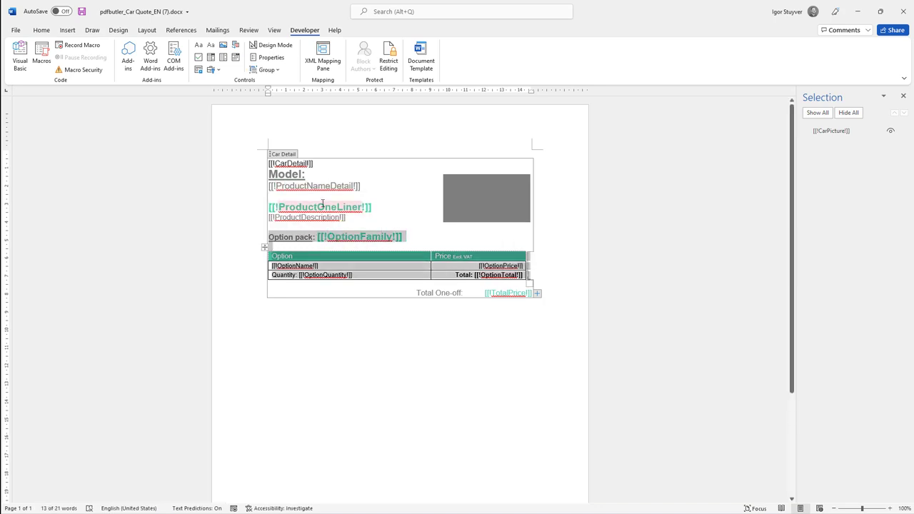
Wrap the option pack line and table in a repeating section titled 'Option Pack'.
left_click(199, 70)
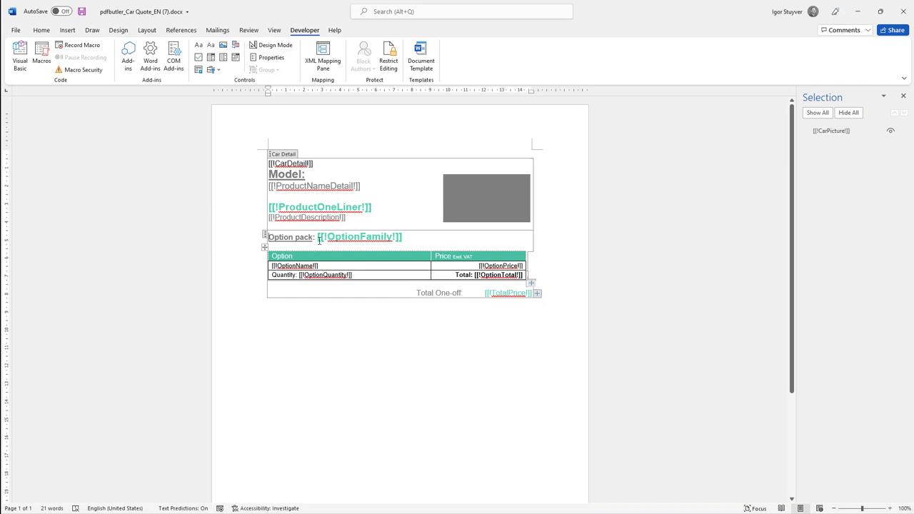
right_click(270, 235)
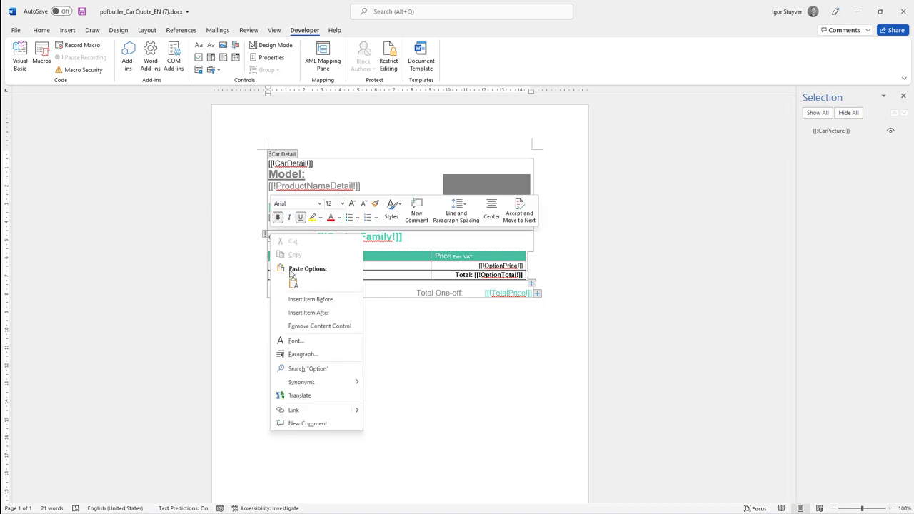
left_click(277, 60)
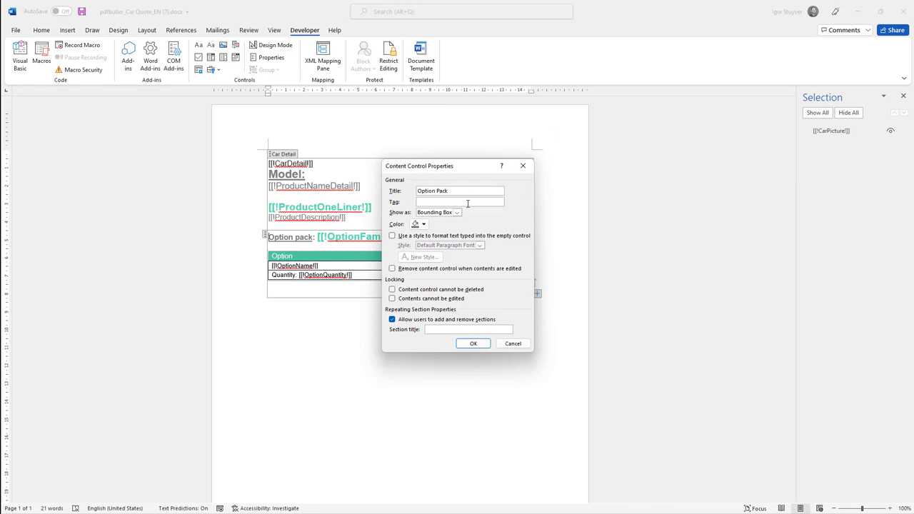
left_click(470, 343)
Wrap the table's two data rows in their own repeating section.
left_click(351, 251)
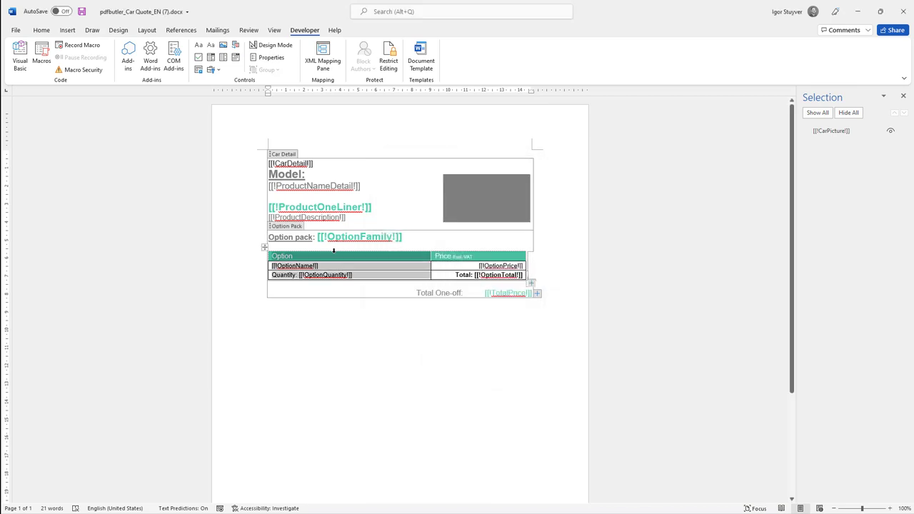
left_click(287, 266)
left_click_drag(287, 265, 447, 274)
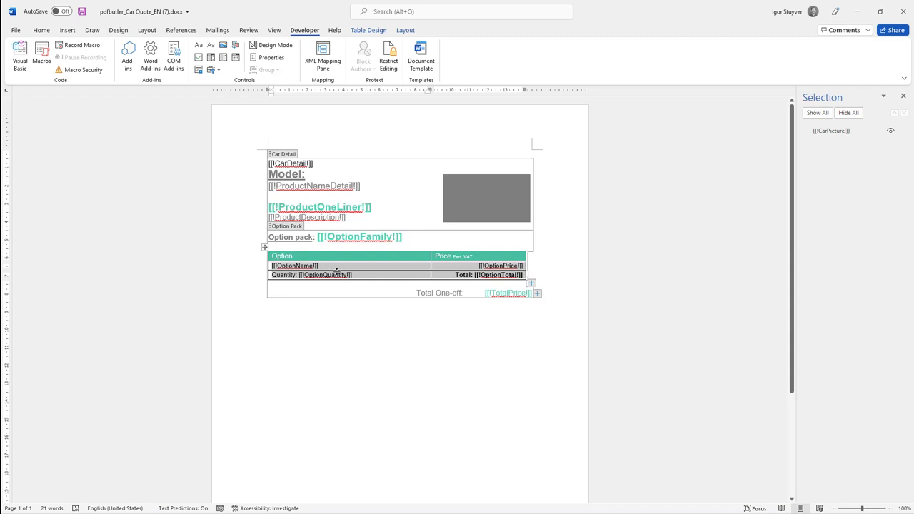
left_click(199, 70)
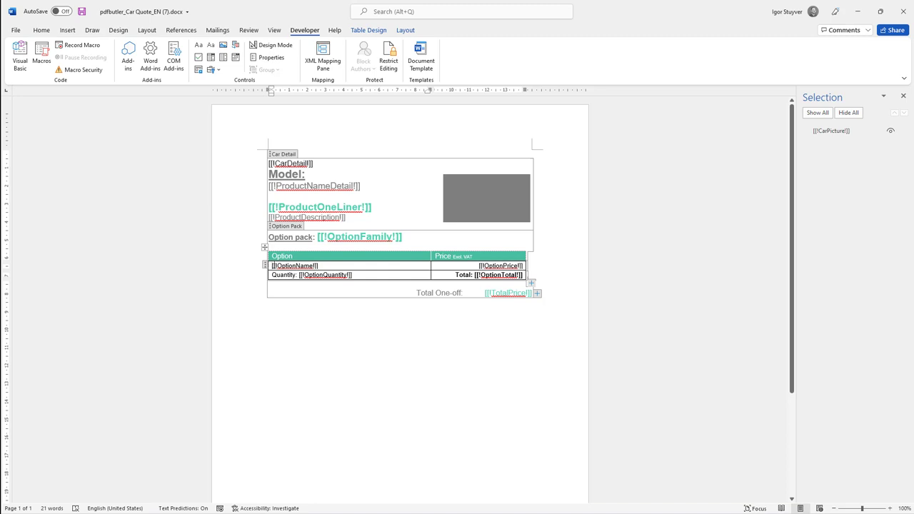
Title the table rows' repeating section 'Option'.
right_click(275, 265)
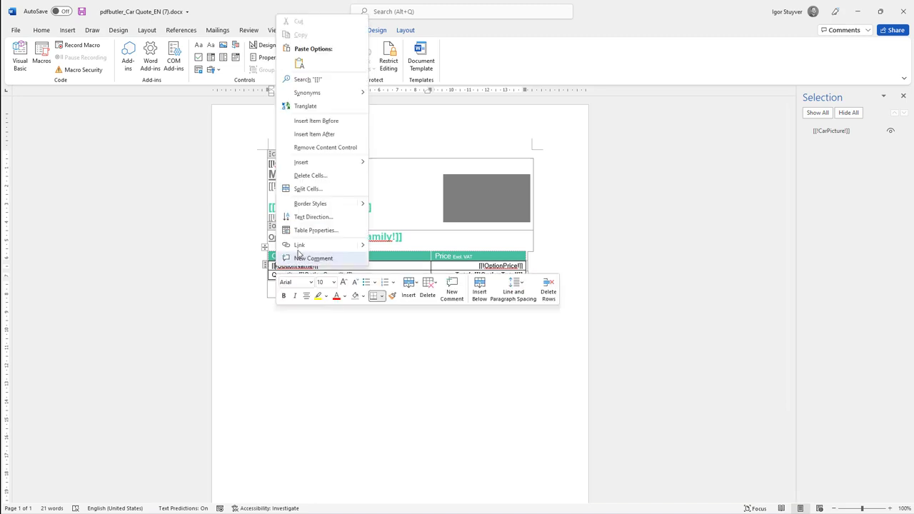
left_click(262, 17)
left_click(270, 57)
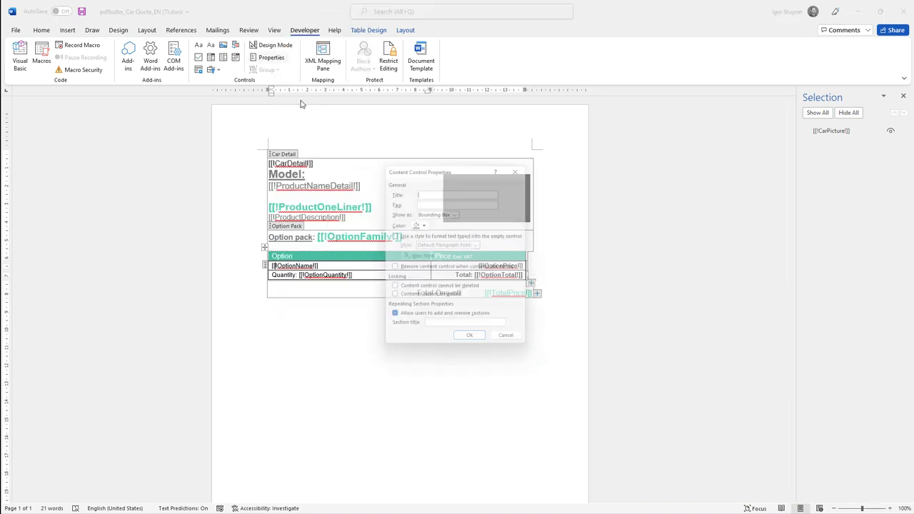
type("Option")
left_click(470, 345)
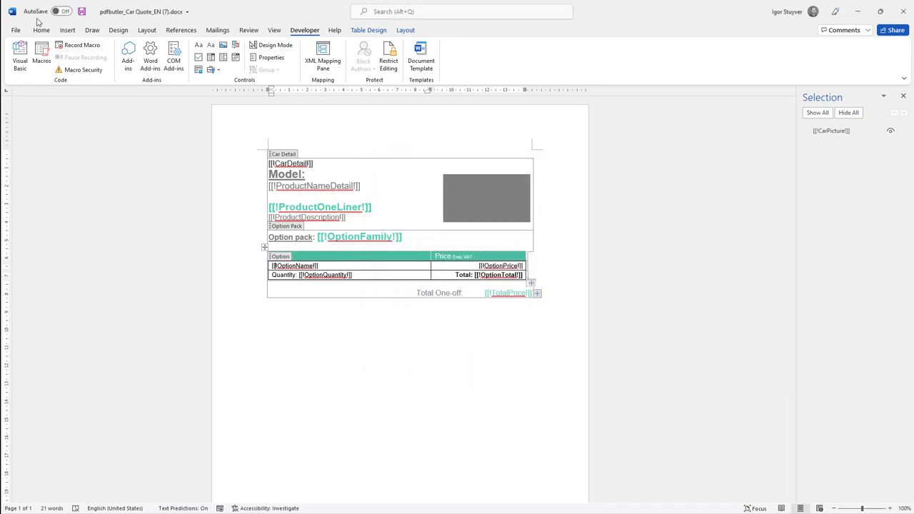
Save the template, copy its file path from File > Info, and switch to the browser.
left_click(81, 12)
left_click(16, 30)
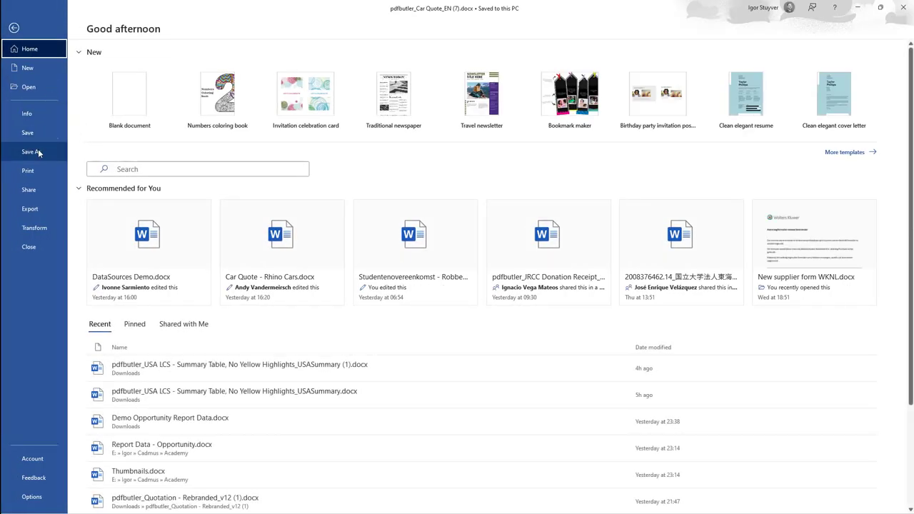
left_click(36, 118)
left_click(193, 90)
left_click(26, 29)
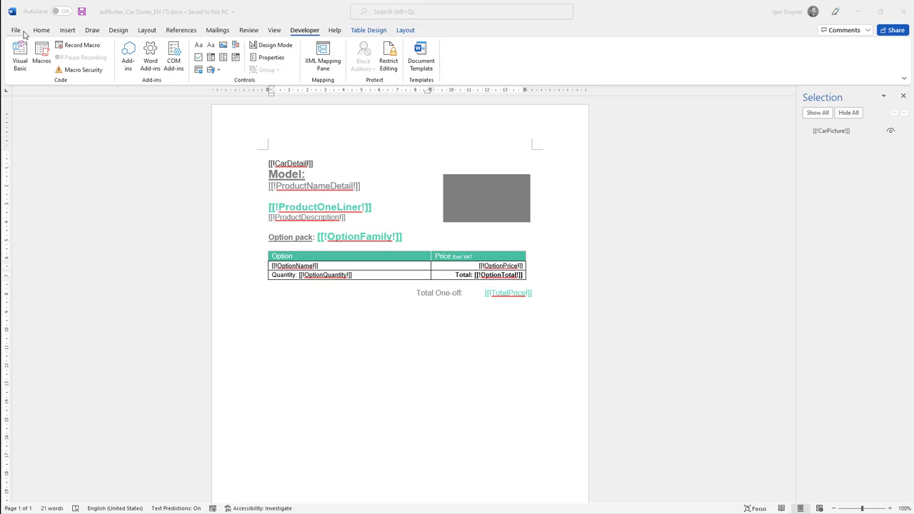
key("alt+Tab")
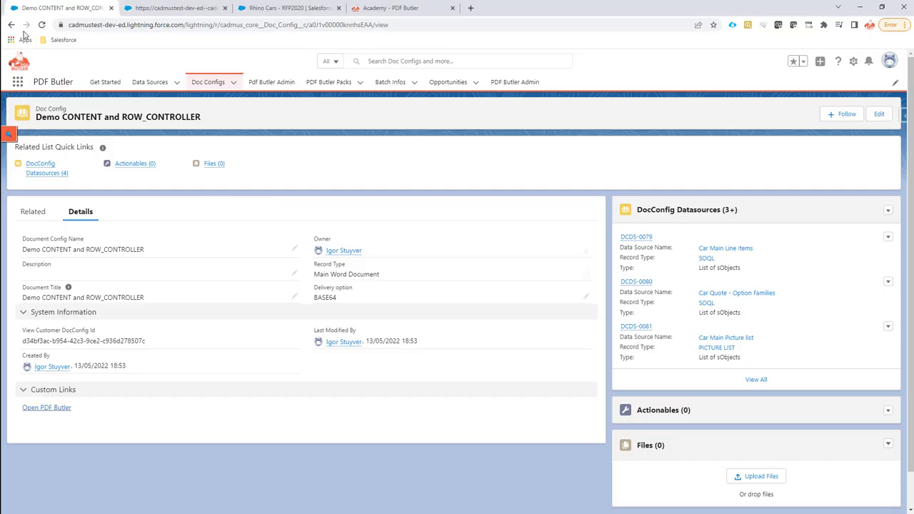
Look up 'nested' on the PDF Butler Academy page, then return to the doc config.
left_click(178, 7)
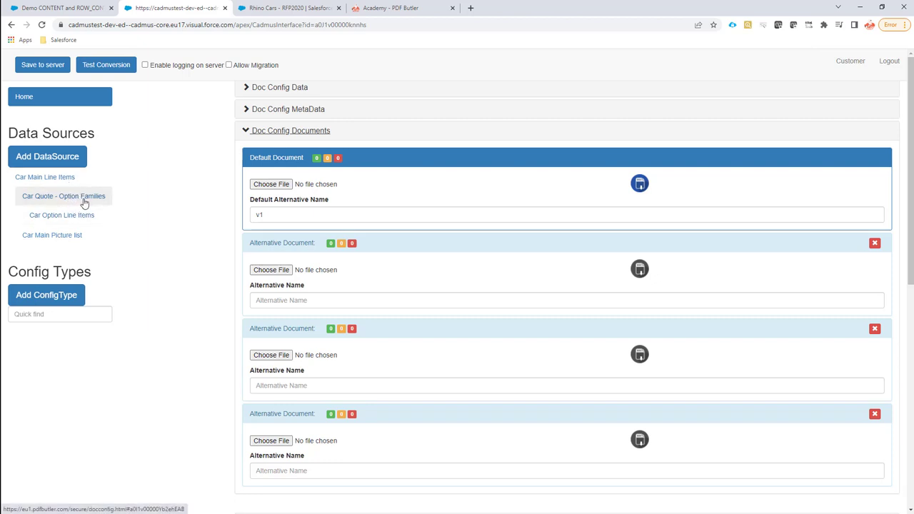
left_click(374, 8)
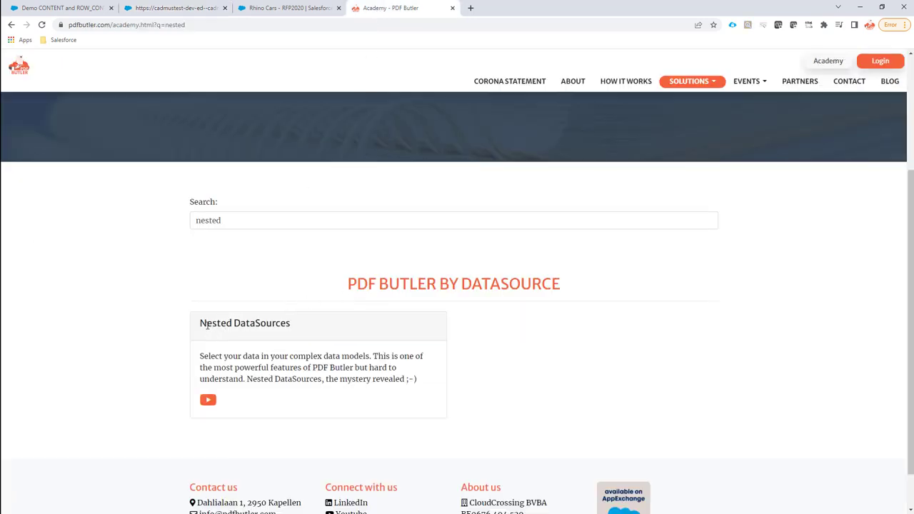
double_click(209, 220)
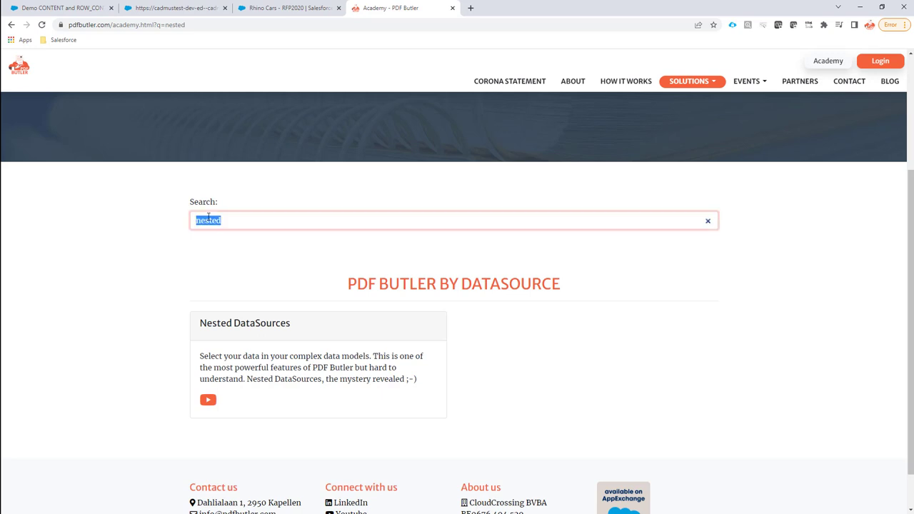
left_click(152, 9)
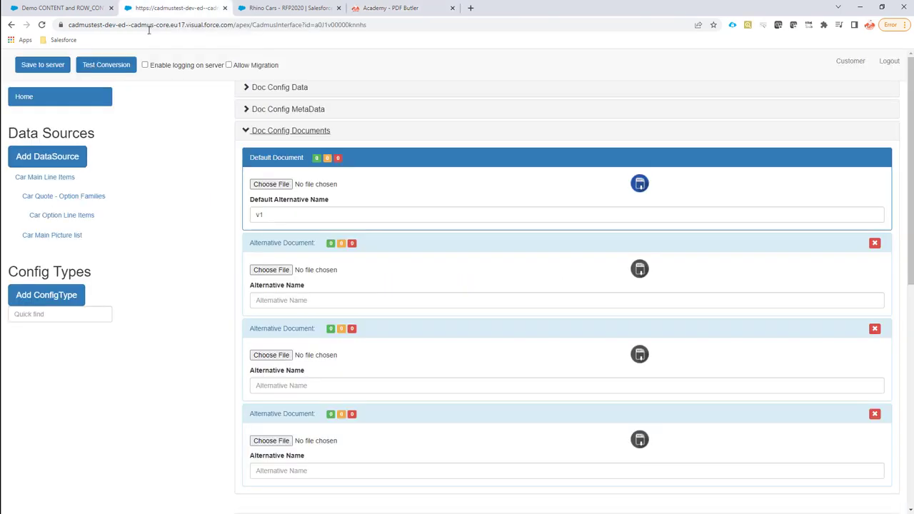
Choose pdfbutler_Car Quote_EN (7).docx as the Default Document via the pasted path.
left_click(273, 185)
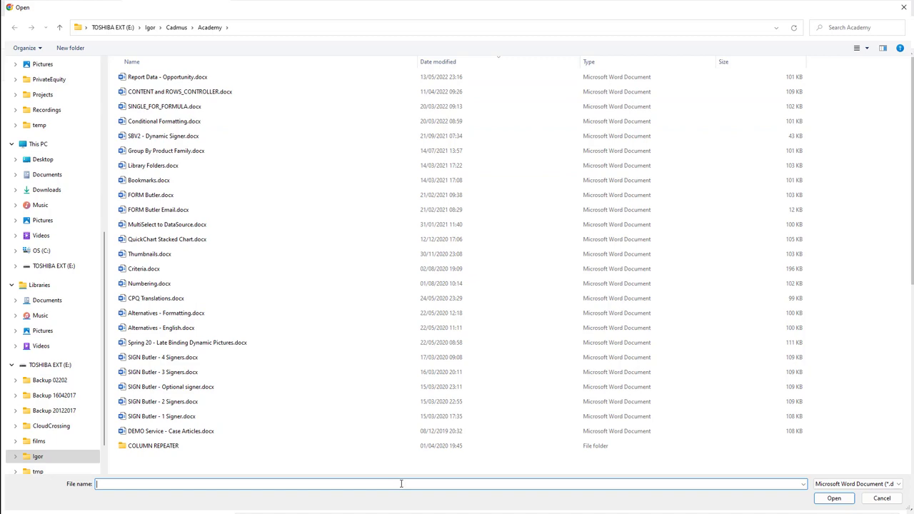
key("ctrl+v")
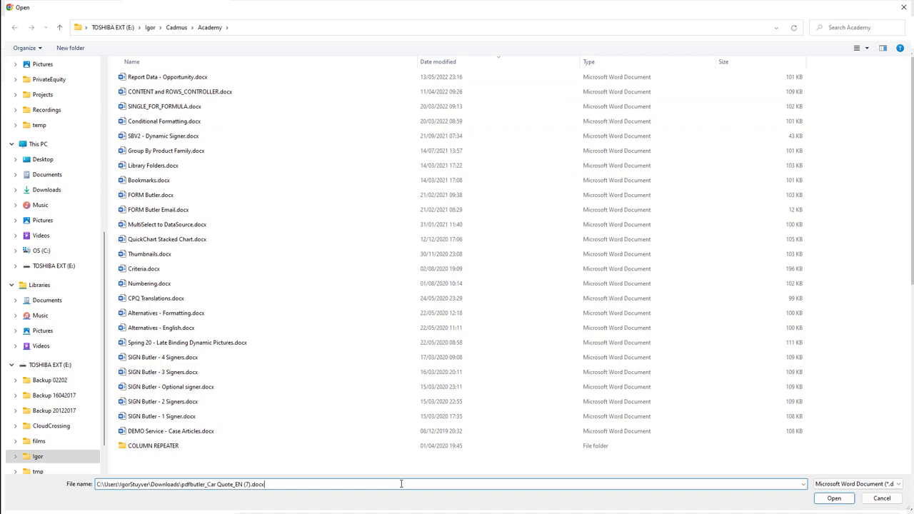
left_click(850, 498)
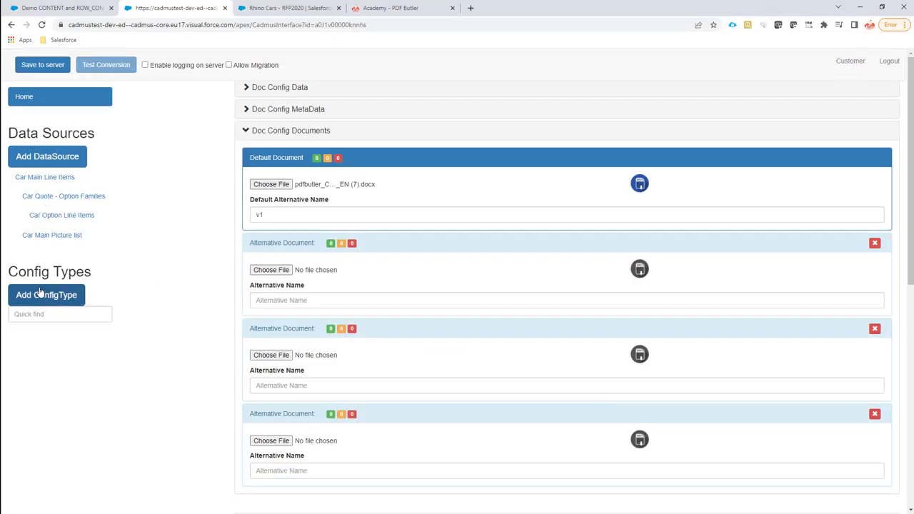
Start a new config type and name it CarDetail, copying the field name from Word.
left_click(40, 298)
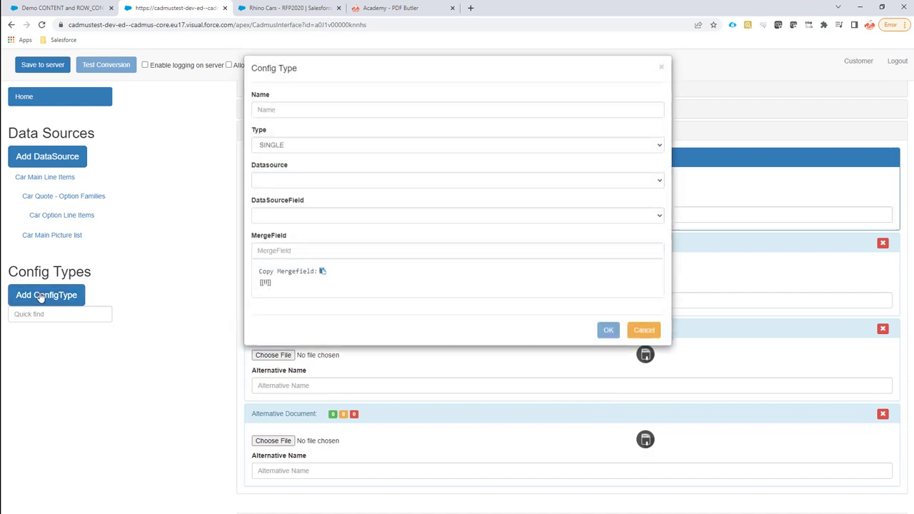
key("alt+Tab")
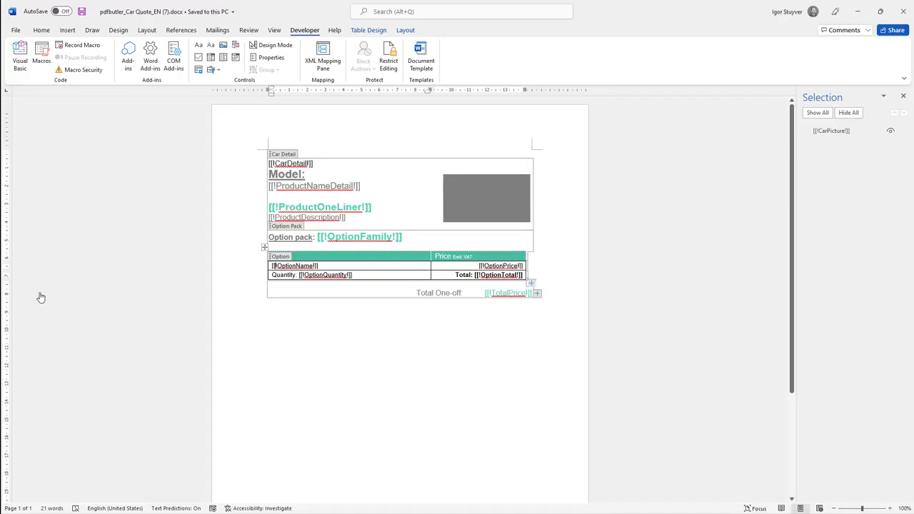
left_click(286, 164)
double_click(286, 164)
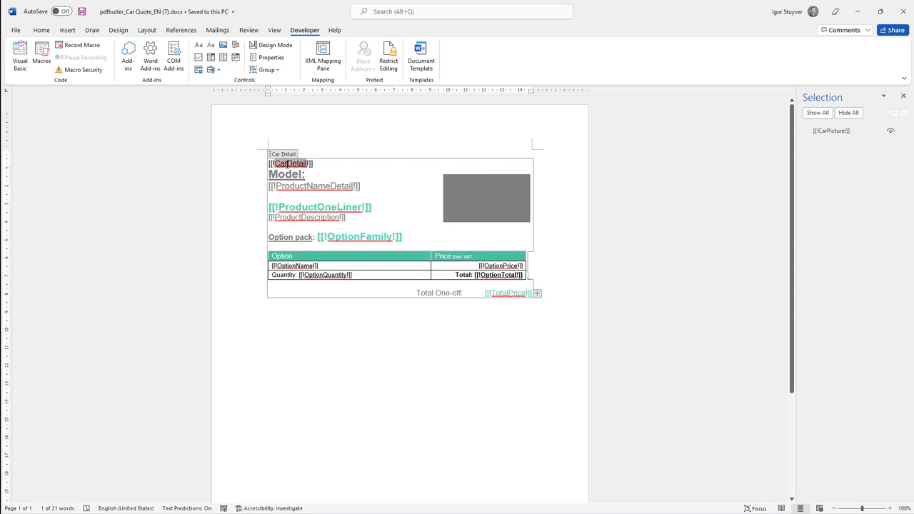
key("alt+Tab")
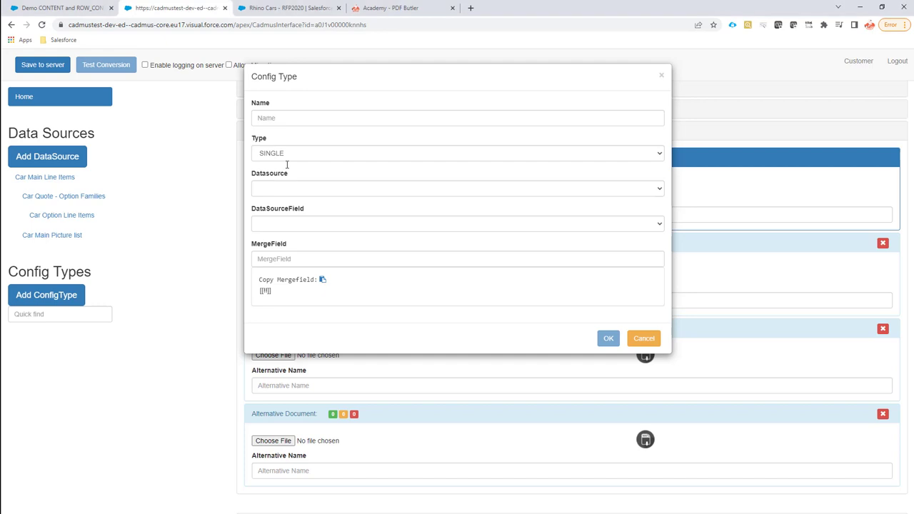
left_click(288, 119)
type("CarDetail")
Set its type to CONTENT_CONTROLLER with datasource Car Main Line Items.
left_click(281, 153)
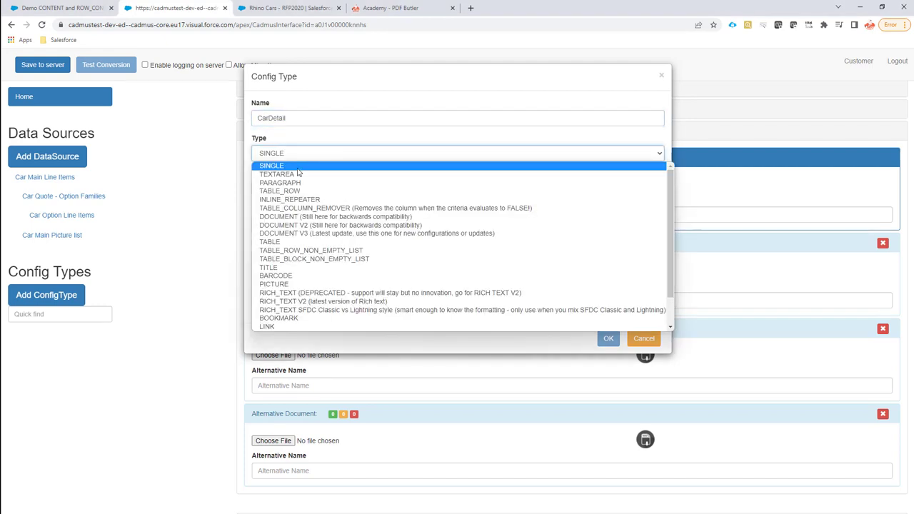
scroll(299, 185, "down", 2)
left_click(335, 319)
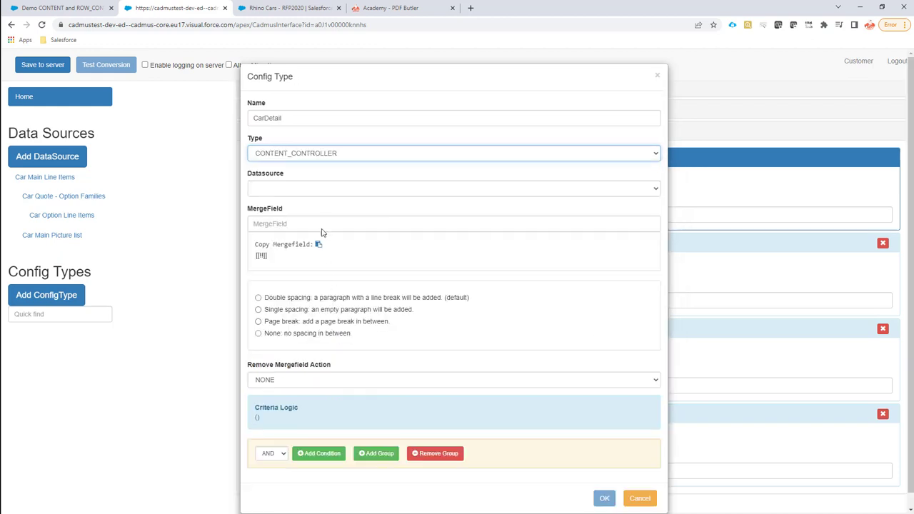
left_click(319, 190)
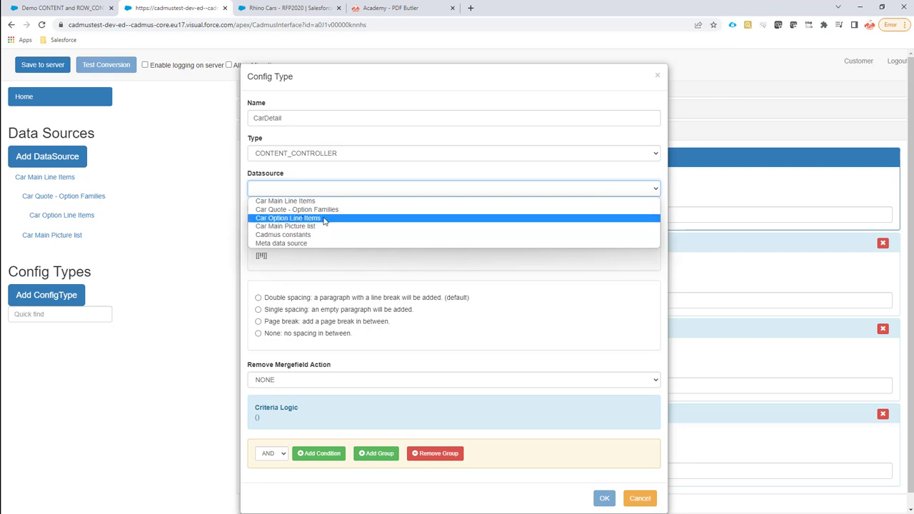
left_click(300, 201)
Set merge field CarDetail, Remove action CONTAINING PARAGRAPH, and save the config type.
left_click(313, 225)
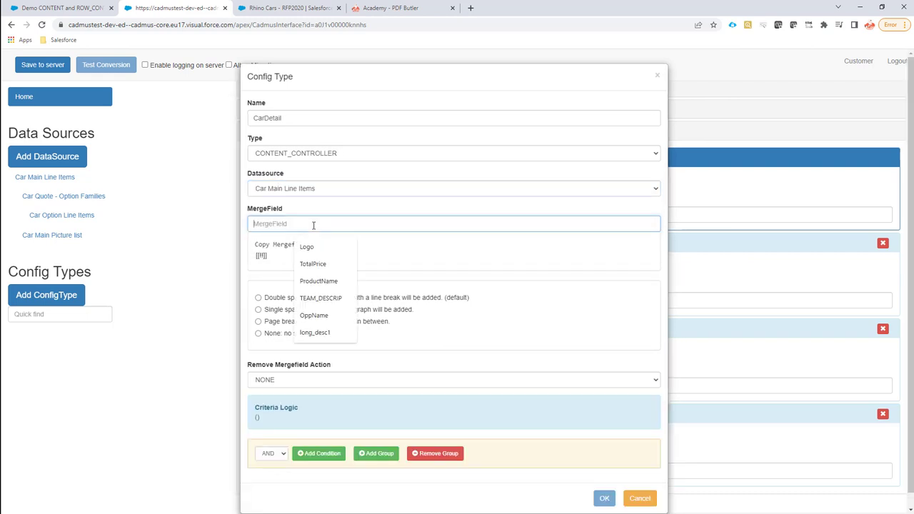
key("ctrl+v")
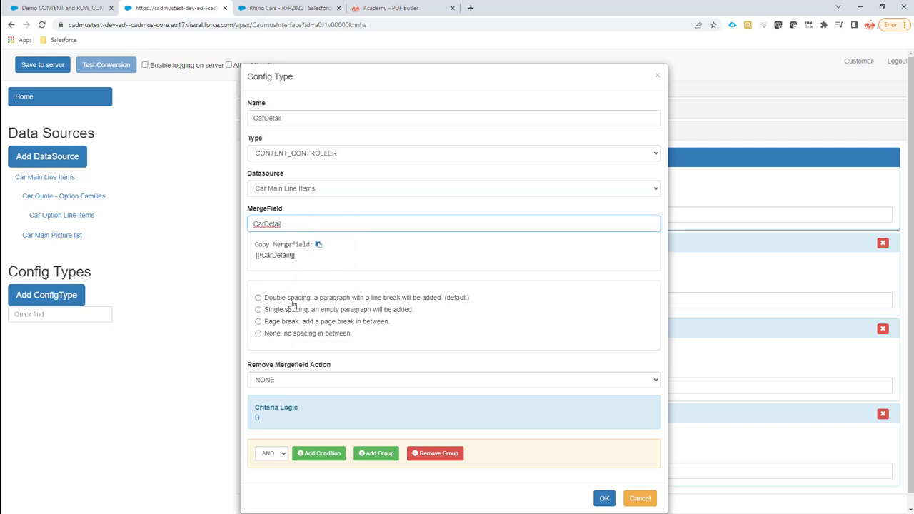
left_click(290, 380)
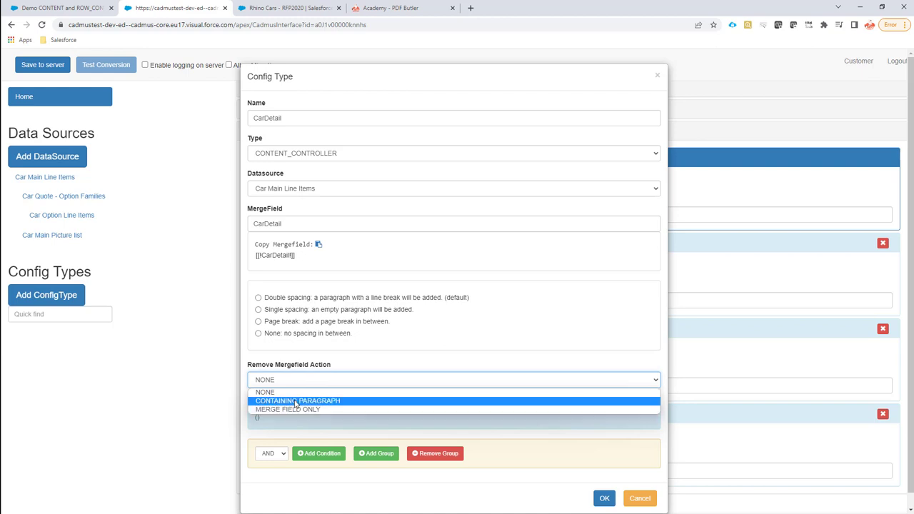
left_click(295, 402)
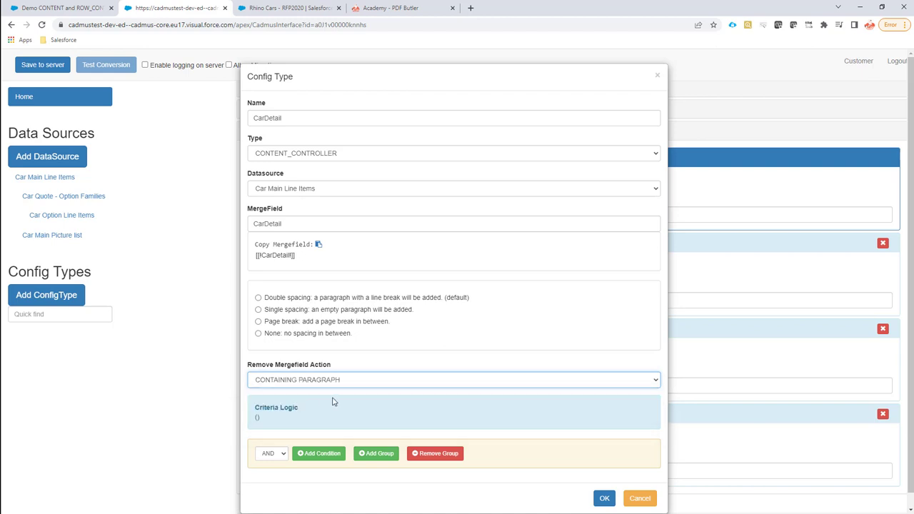
left_click(604, 499)
left_click(33, 332)
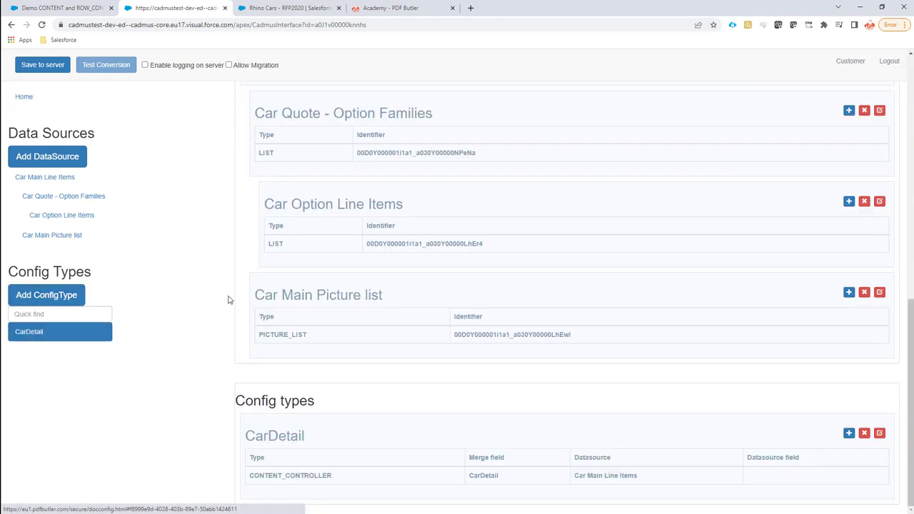
Add a child config type under CarDetail named ProductNameDetail, copied from the Word template.
left_click(849, 437)
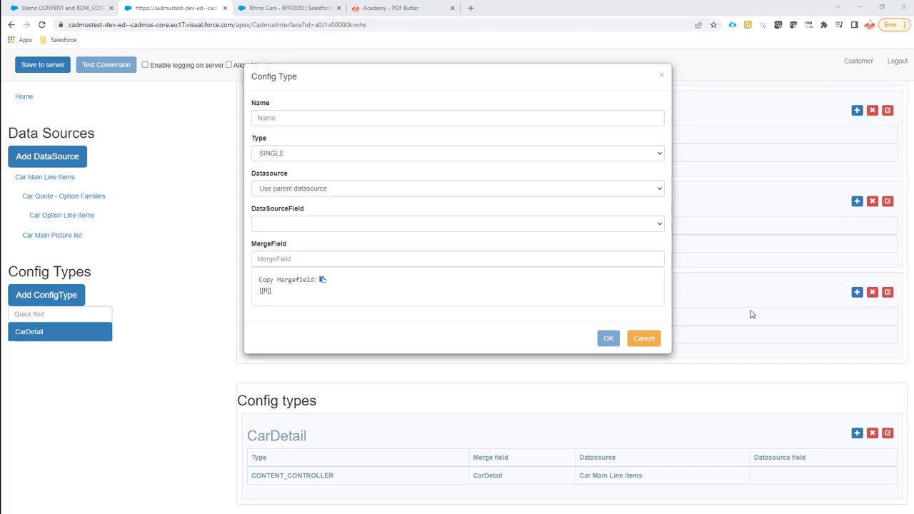
key("alt+Tab")
double_click(299, 187)
key("ctrl+c")
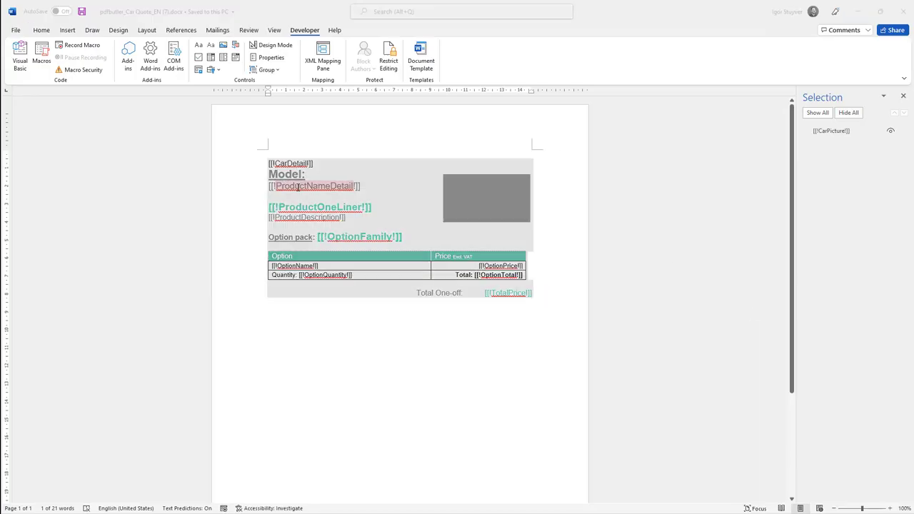
key("alt+Tab")
left_click(290, 113)
key("ctrl+v")
Map it to Product2.Name with merge field ProductNameDetail, save, and return to Word.
left_click(310, 224)
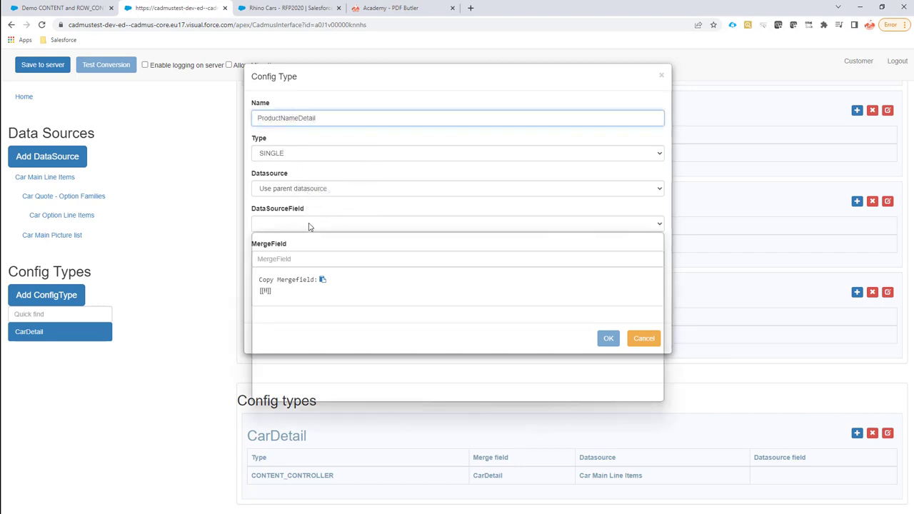
left_click(336, 270)
left_click(316, 259)
key("ctrl+v")
left_click(601, 370)
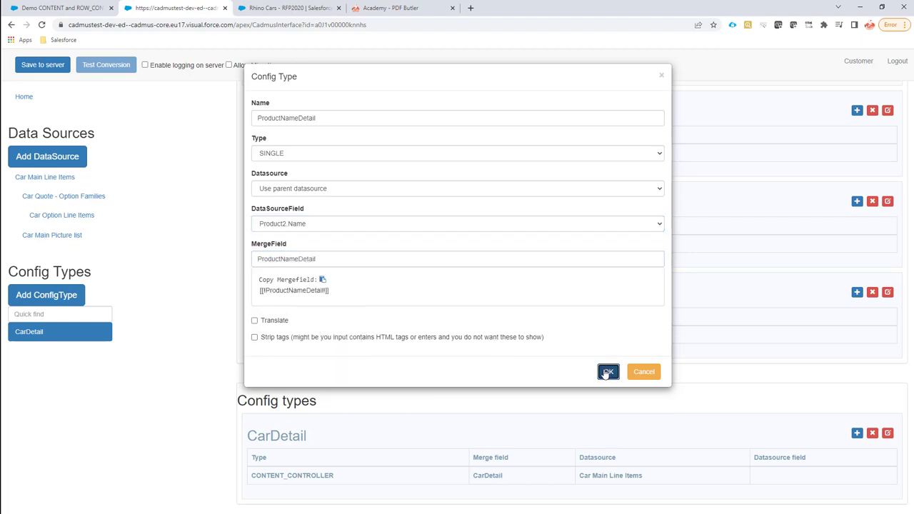
key("alt+Tab")
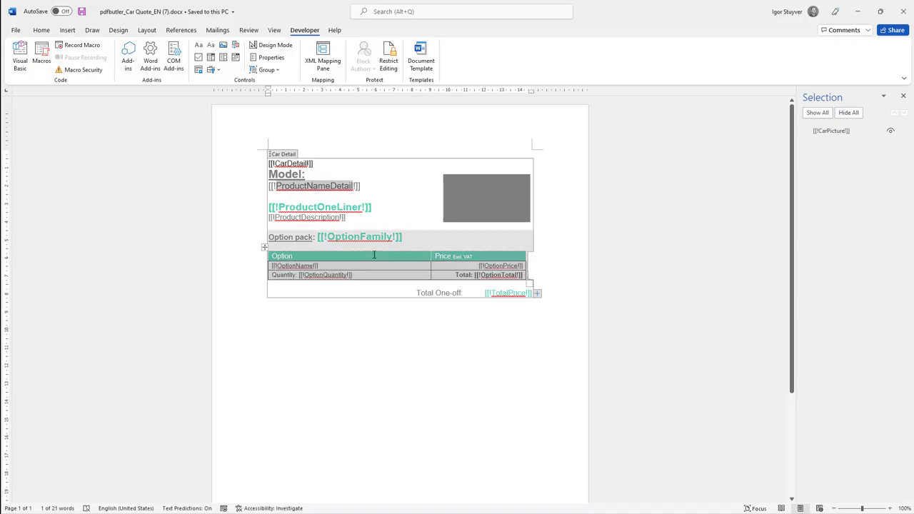
Copy ProductOneLiner from Word and add a CarDetail child config type with that name.
left_click(325, 205)
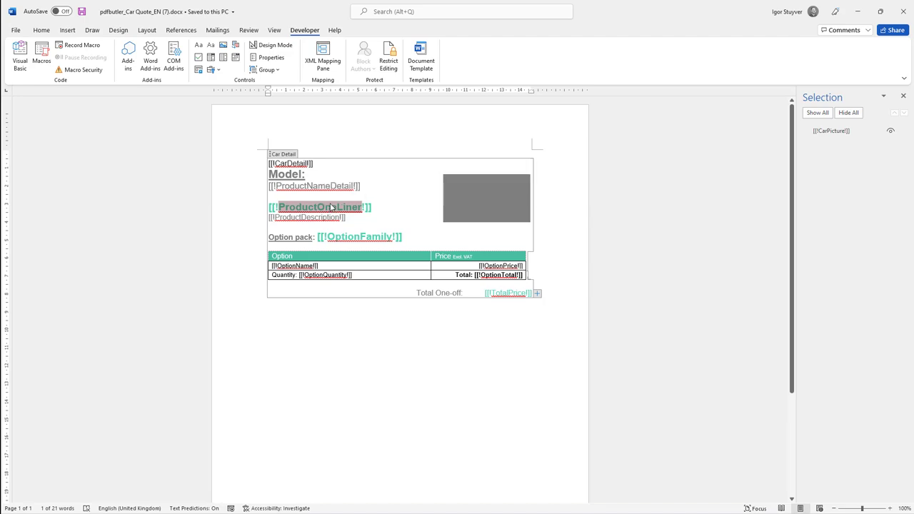
key("alt+Tab")
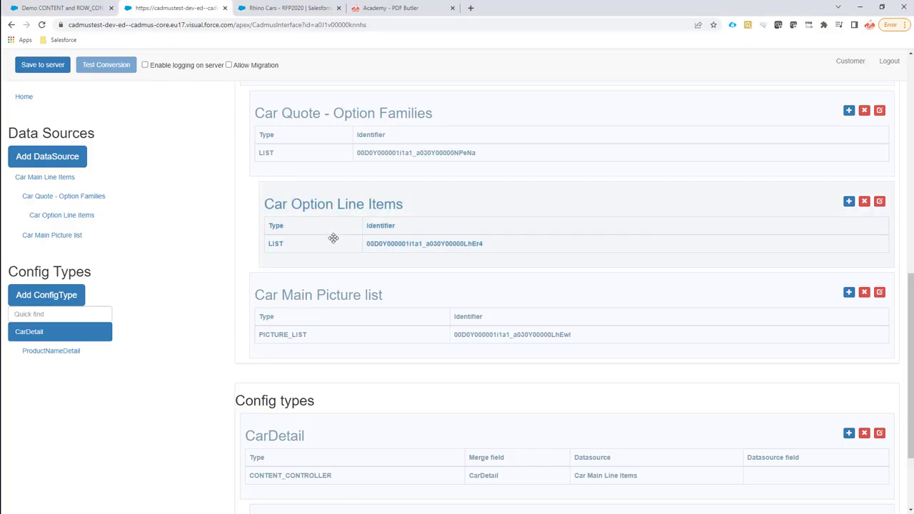
scroll(345, 386, "down", 1)
scroll(345, 386, "down", 2)
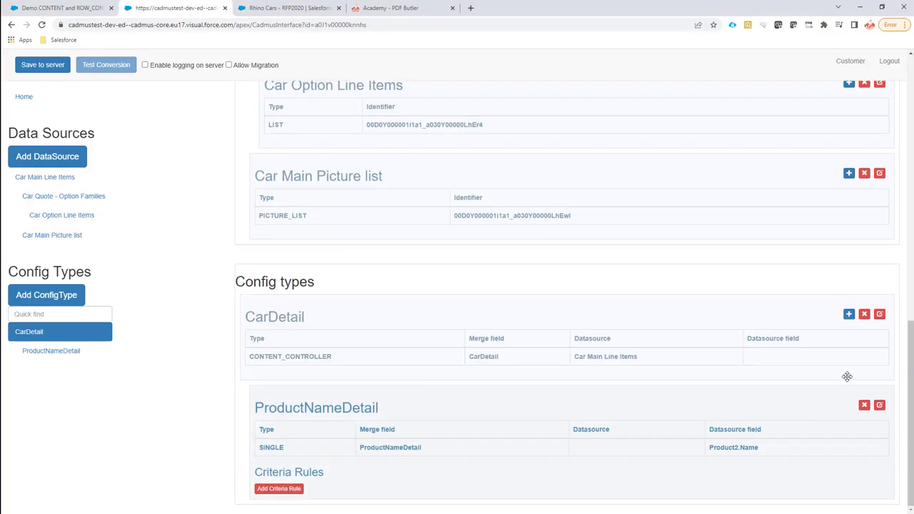
left_click(848, 319)
left_click(272, 120)
type("ProductOneLiner")
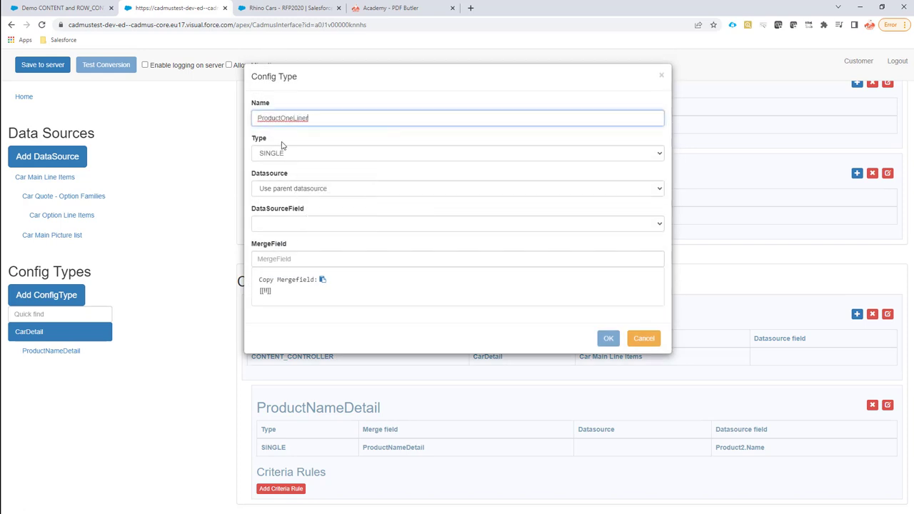
Source it from Product2.Product_Desc__c with merge field ProductOneLiner and save.
left_click(292, 225)
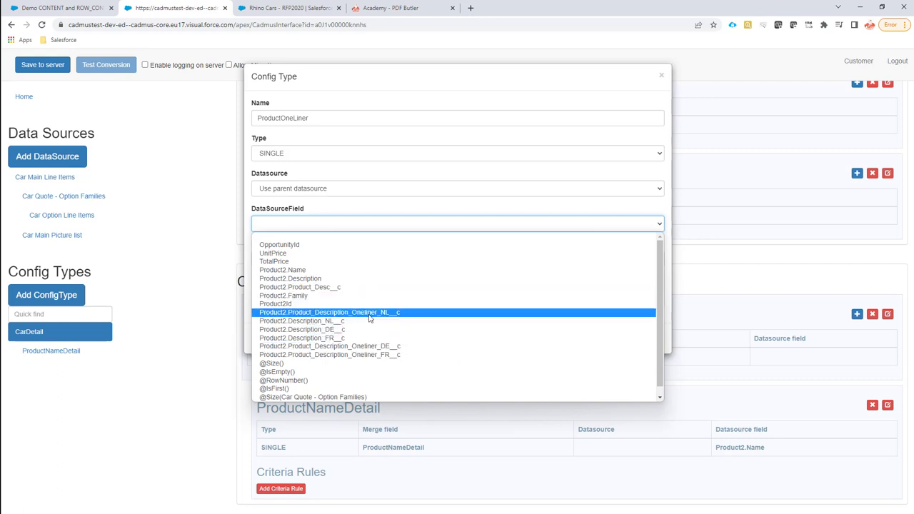
left_click(357, 287)
left_click(314, 258)
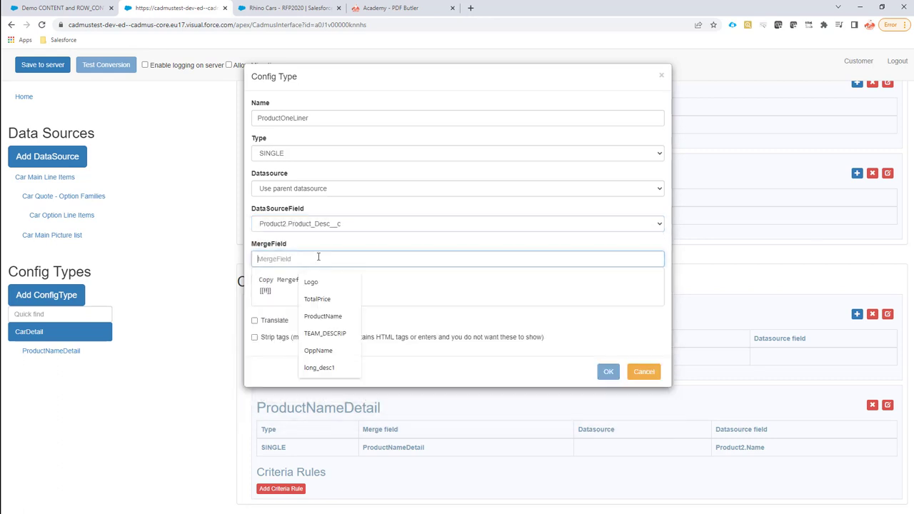
left_click(321, 316)
left_click(603, 371)
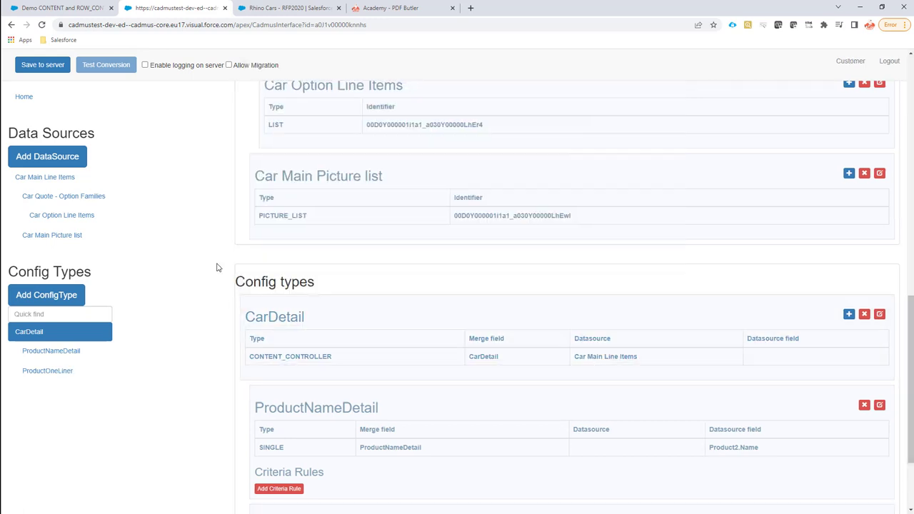
Select OptionFamily in Word's Option pack line and go back to PDF Butler.
scroll(296, 274, "down", 1)
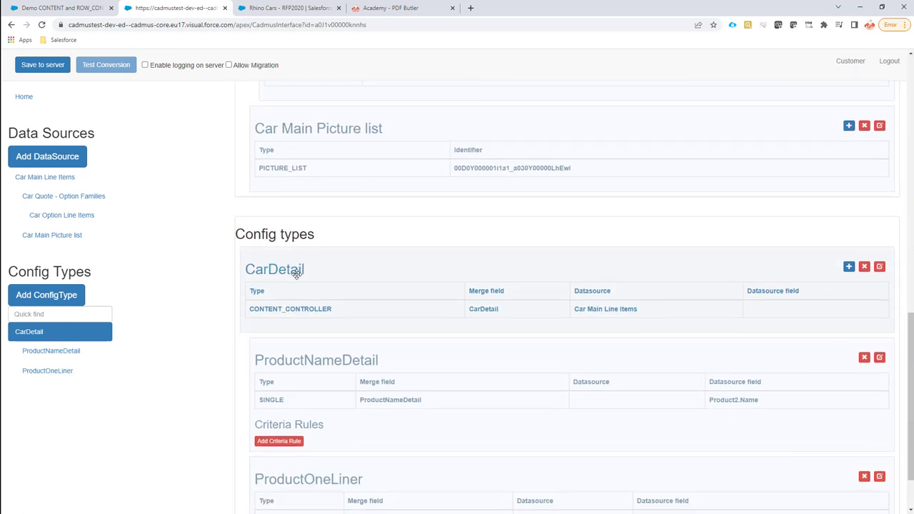
key("alt+Tab")
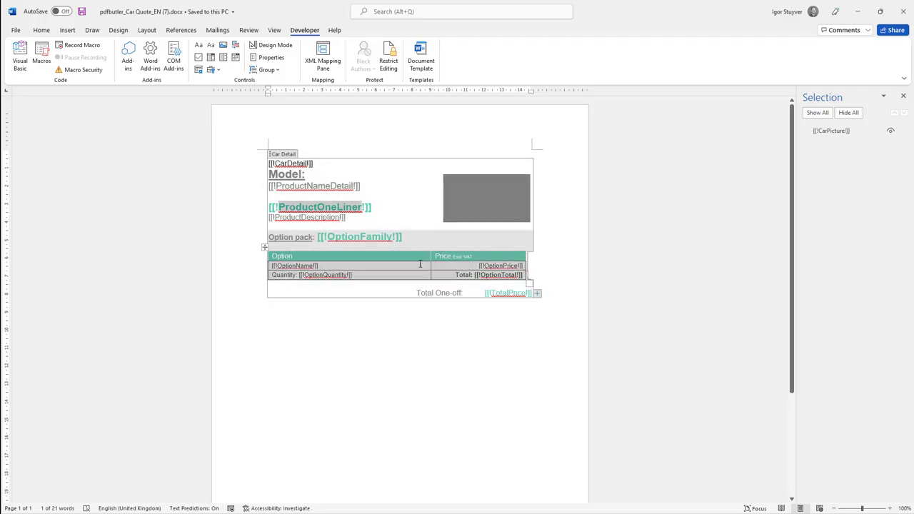
left_click(292, 237)
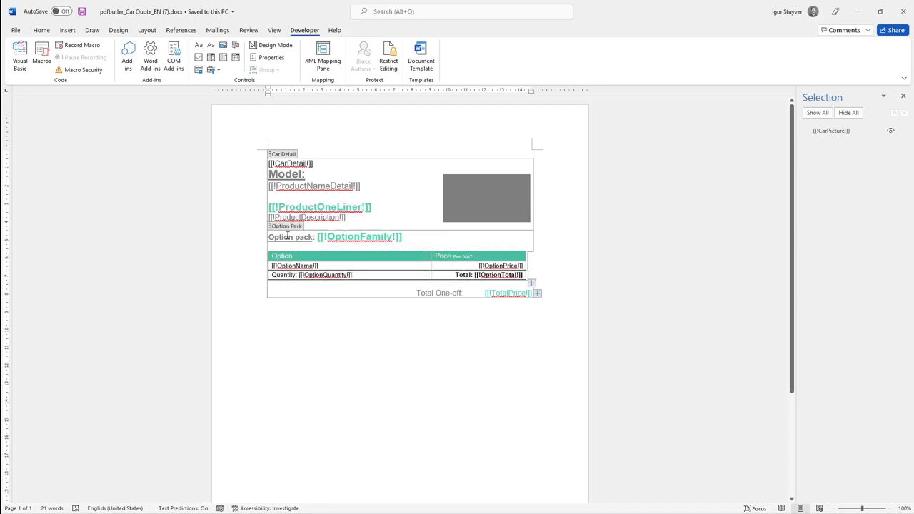
double_click(343, 237)
key("ctrl+c")
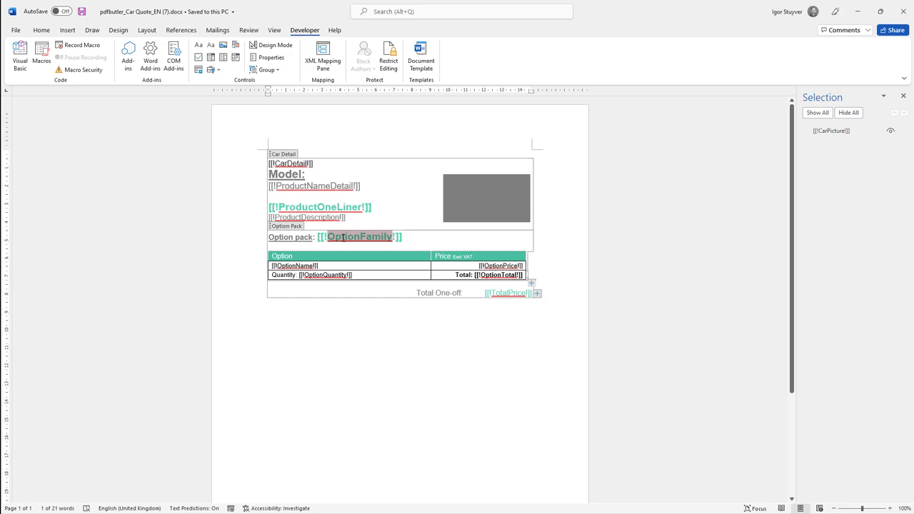
key("alt+Tab")
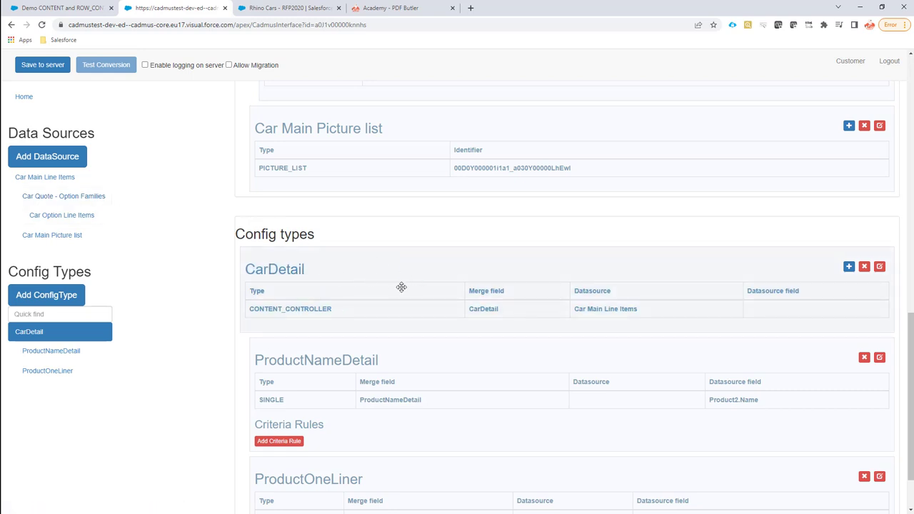
Add a CarDetail child config type named 'Content OptionFamily'.
left_click(848, 267)
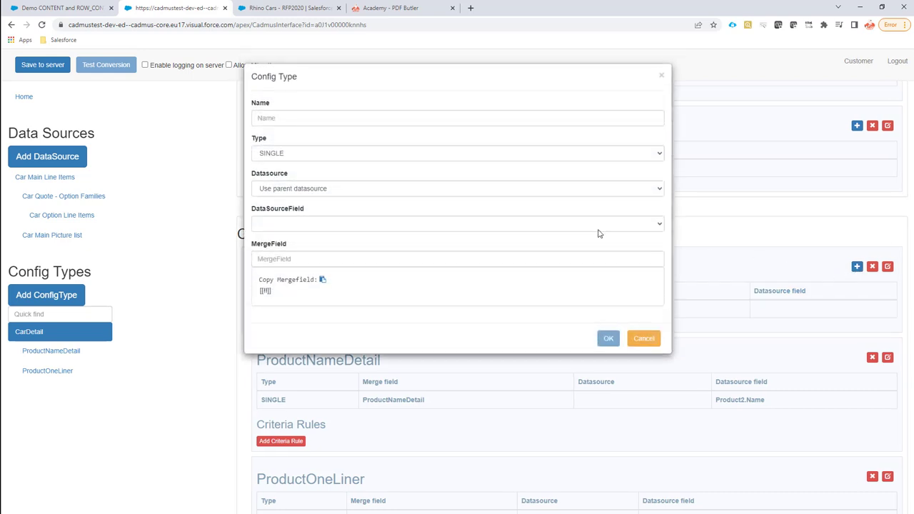
left_click(368, 119)
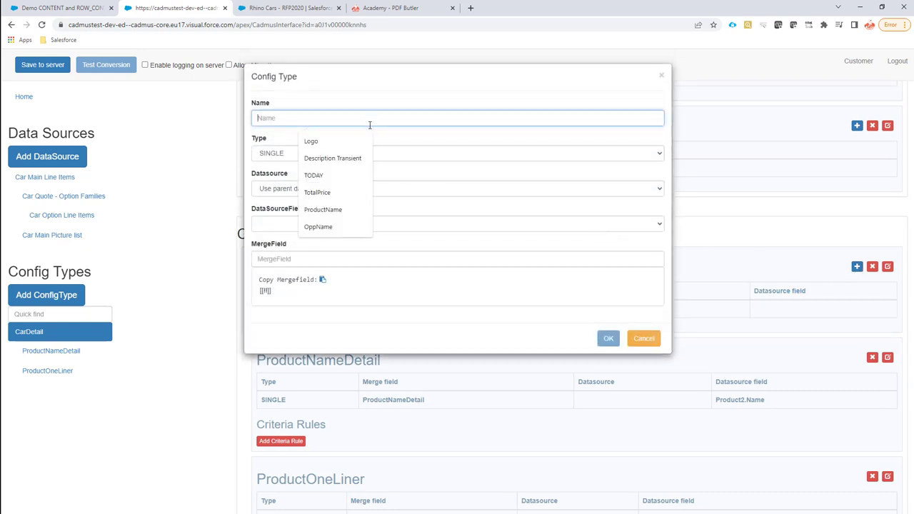
type("Content")
key("ctrl+v")
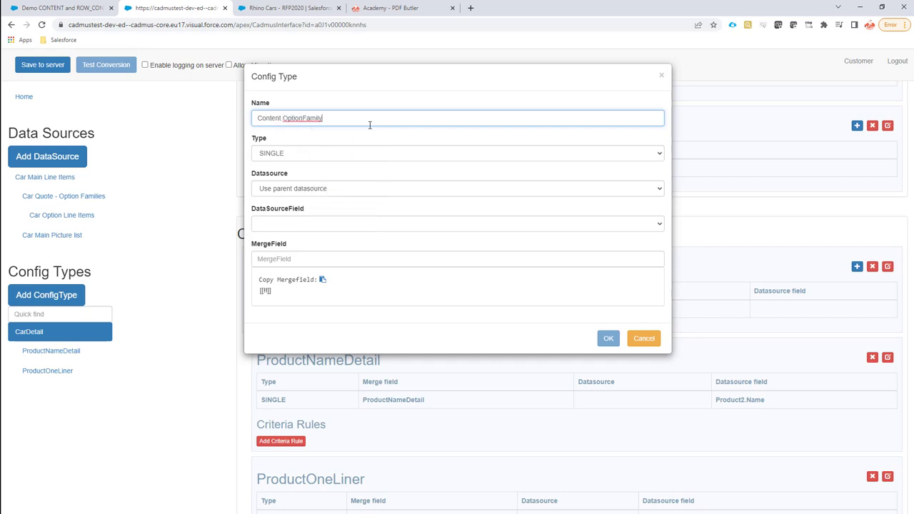
Make it CONTENT_CONTROLLER on Car Quote - Option Families with merge field OptionFamily, and save.
left_click(298, 153)
scroll(357, 243, "down", 2)
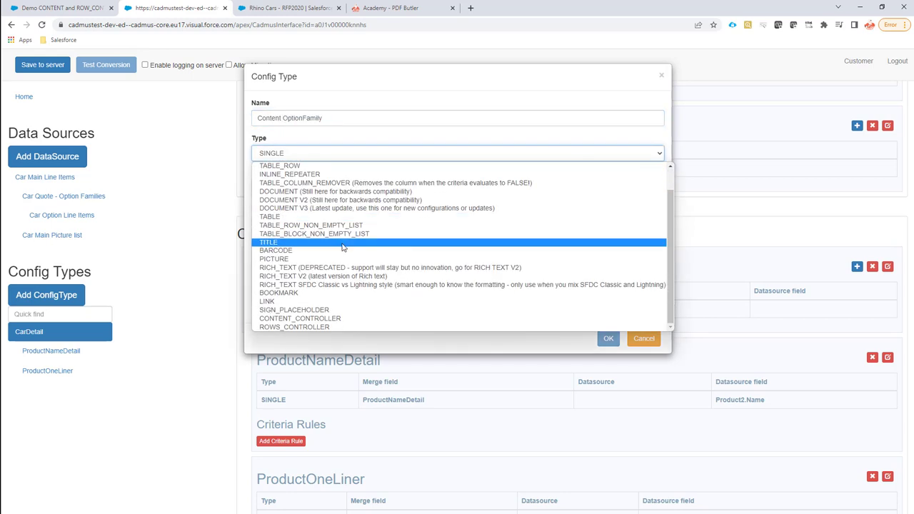
left_click(360, 318)
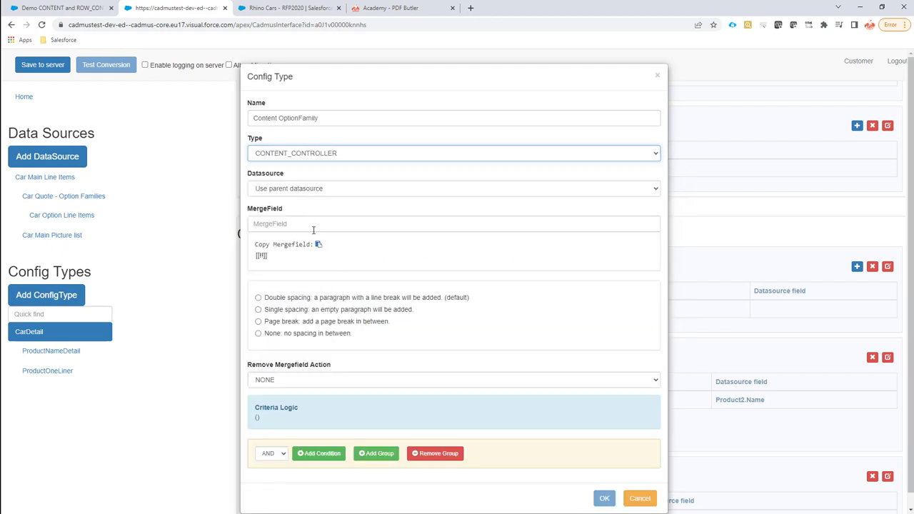
left_click(319, 189)
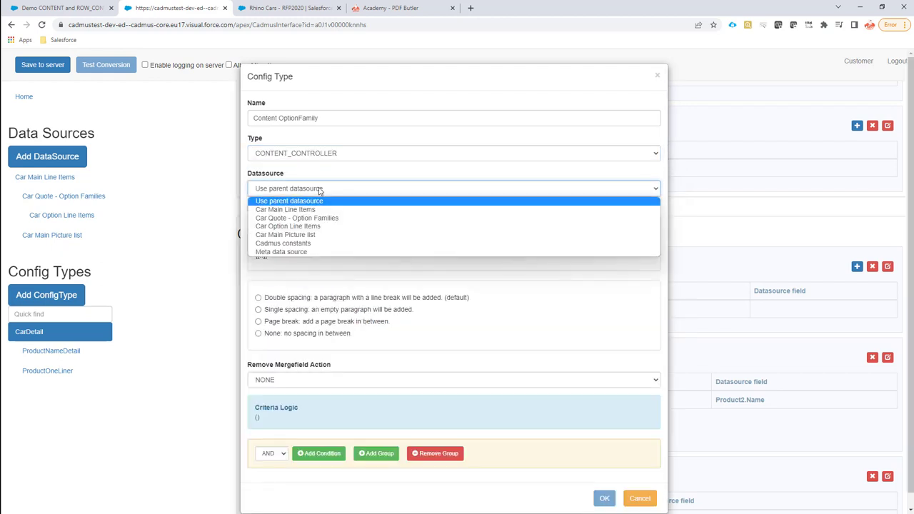
left_click(333, 218)
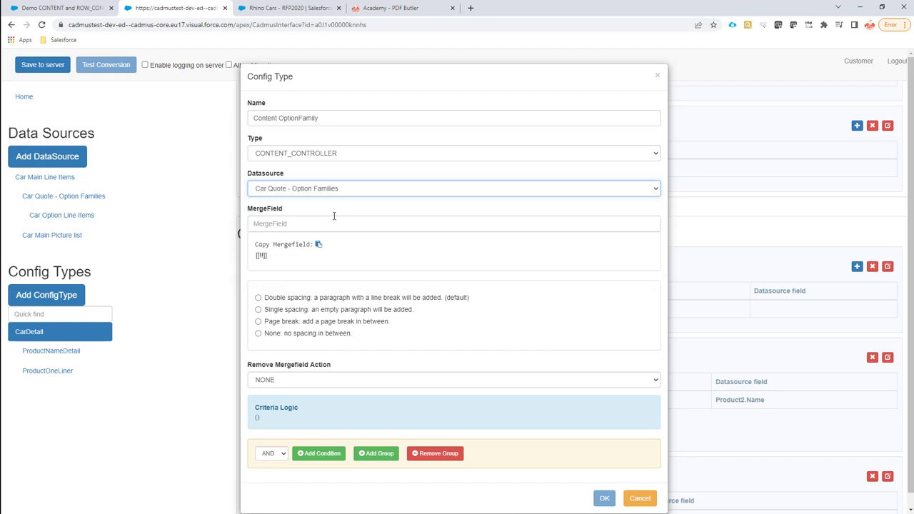
left_click(333, 222)
key("ctrl+v")
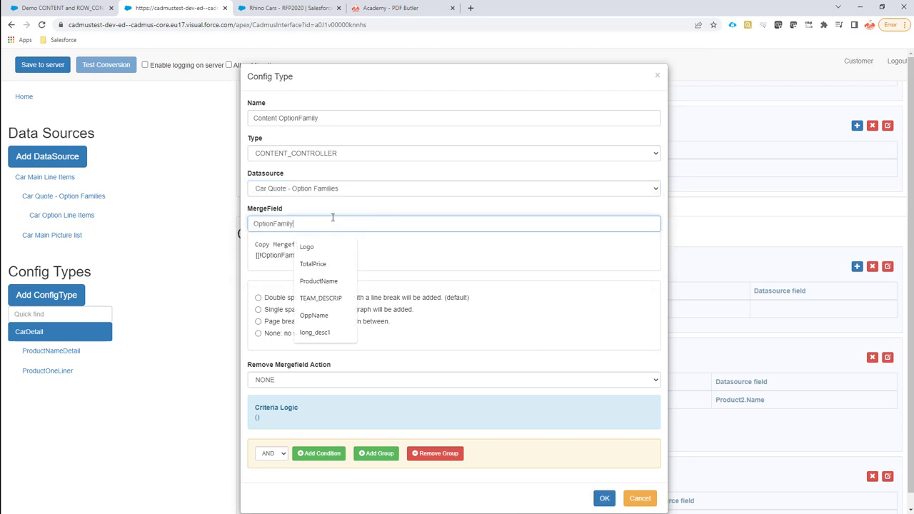
scroll(341, 242, "down", 1)
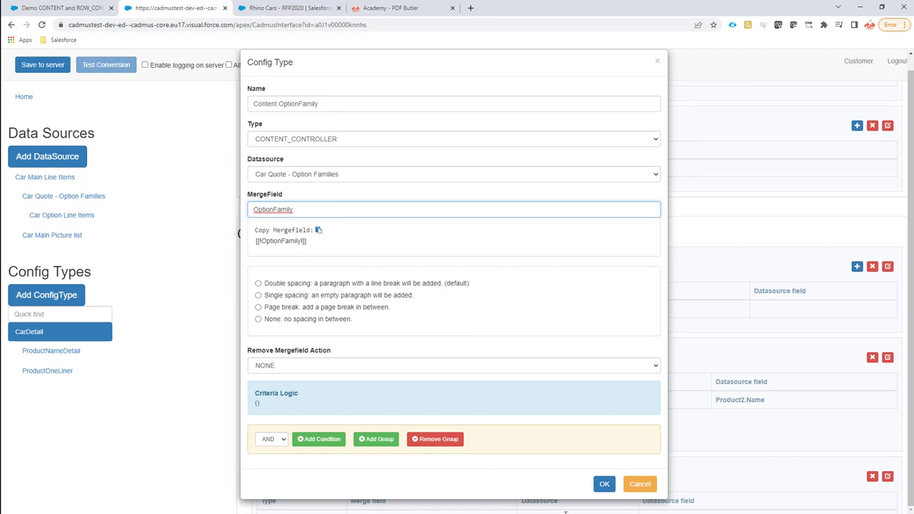
left_click(604, 484)
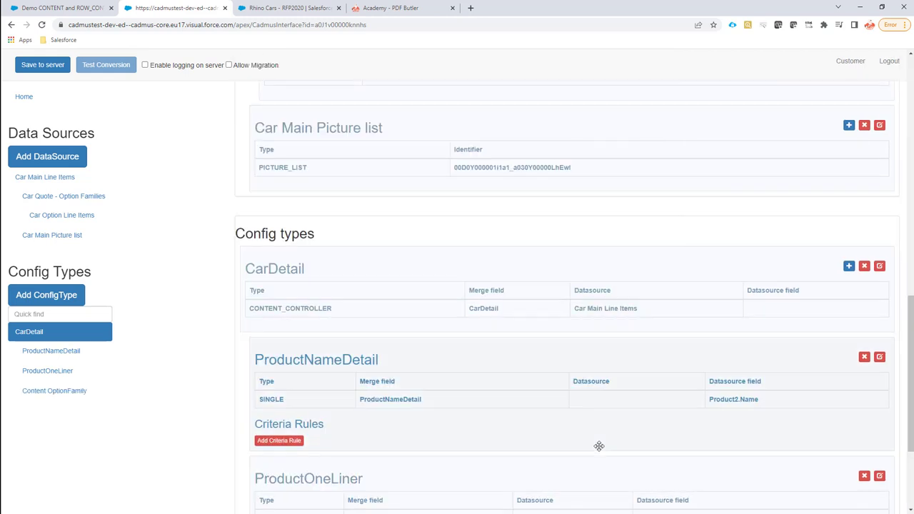
Add child config type 'OptionFamily' under Content OptionFamily, data source field family, merge field OptionFamily.
left_click(848, 433)
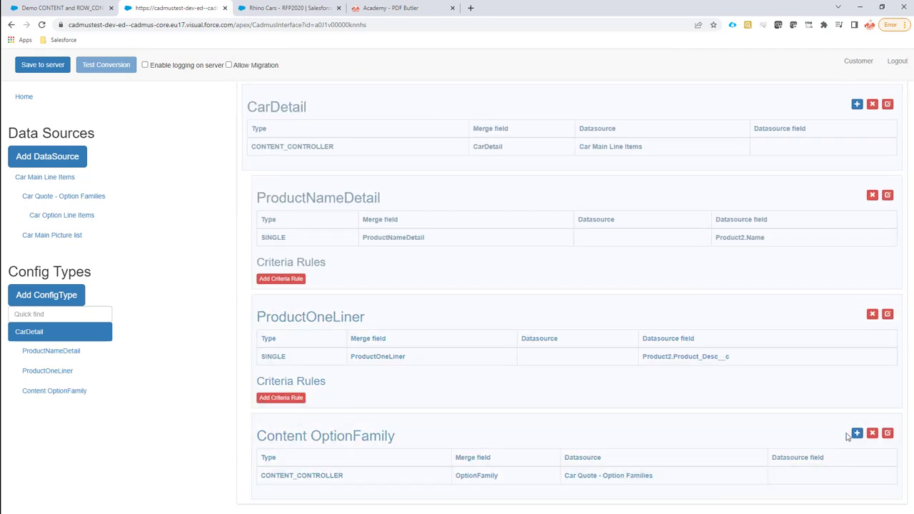
left_click(351, 117)
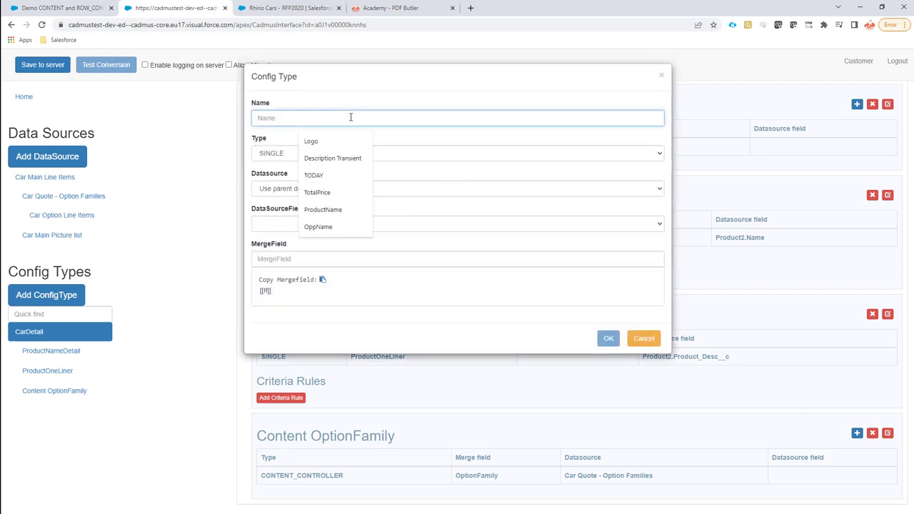
key("ctrl+v")
left_click(336, 223)
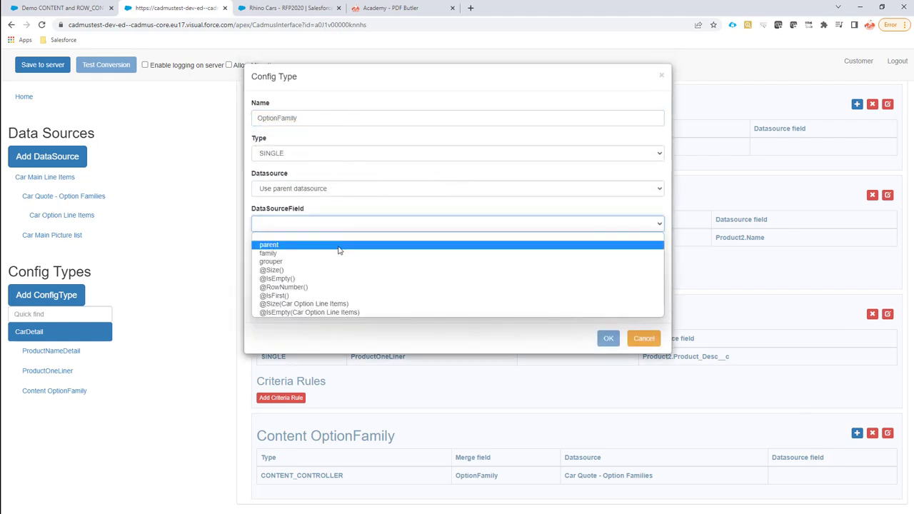
left_click(340, 253)
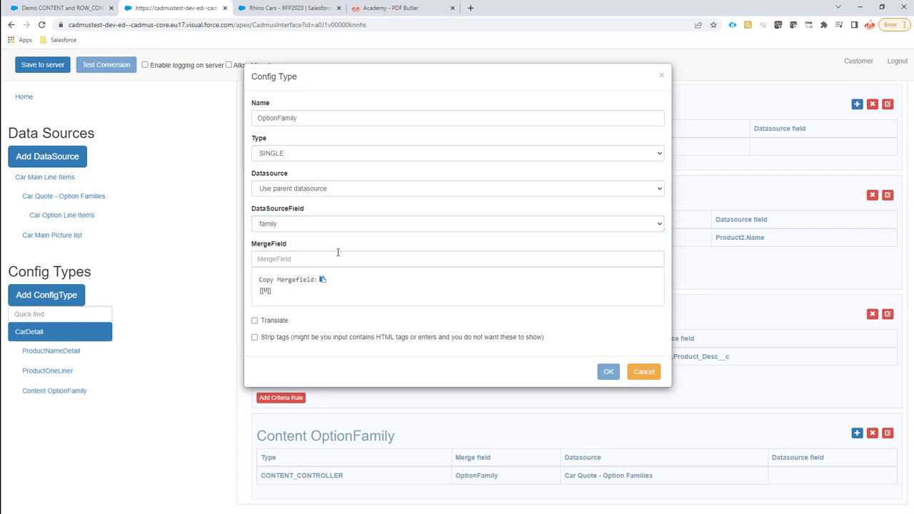
left_click(336, 259)
key("ctrl+v")
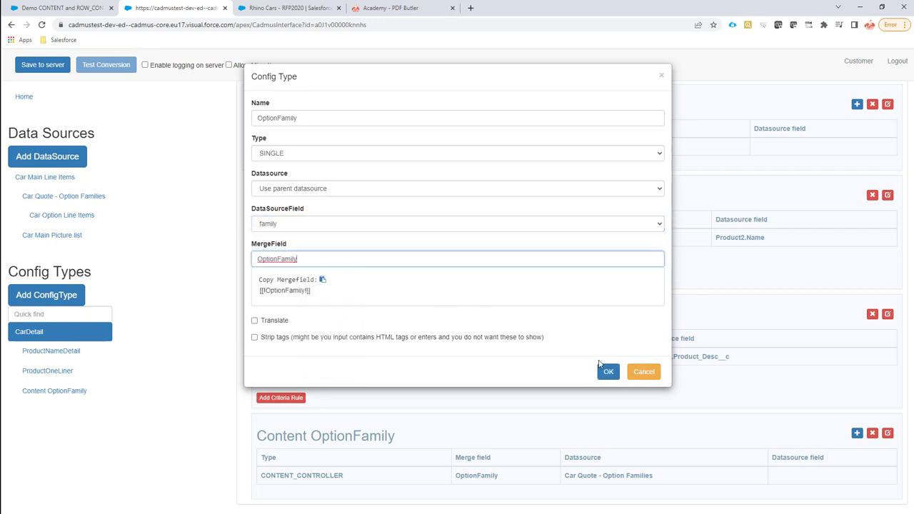